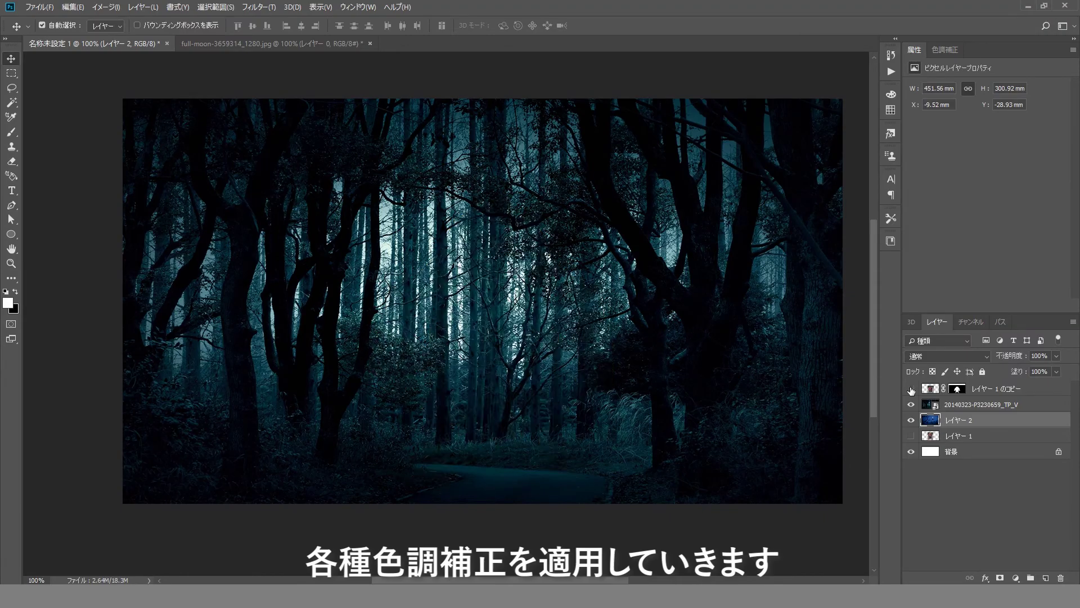
Add a Colorize Hue/Saturation layer clipped to the ogre layer
click(991, 389)
click(1016, 578)
click(1024, 475)
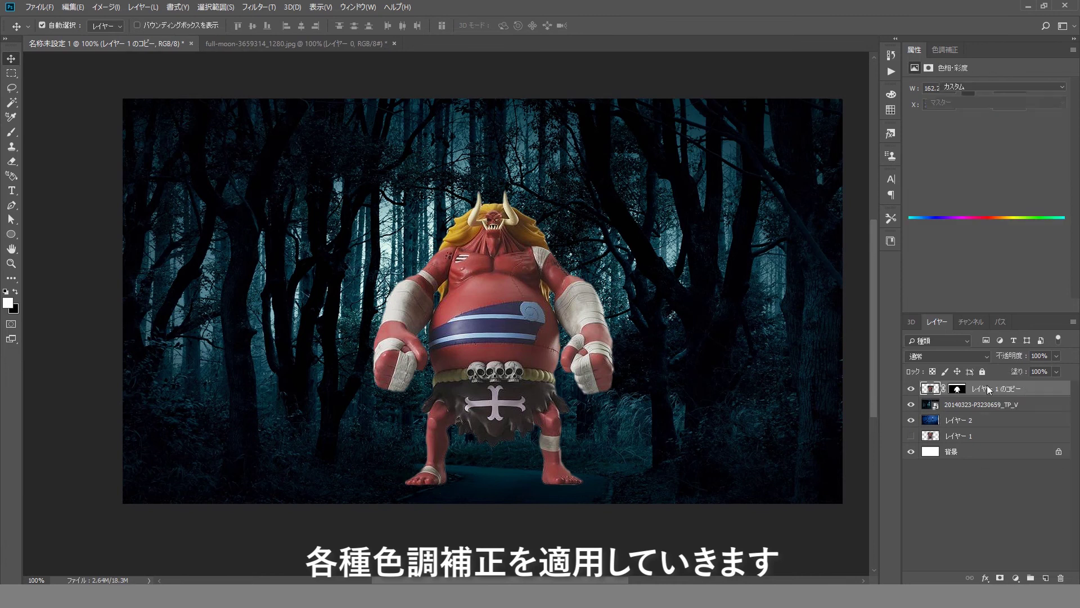
click(961, 193)
click(995, 305)
Tint the ogre to hue 193, lightness -45 at 85% opacity, and add a Curves layer
drag(911, 131, 994, 125)
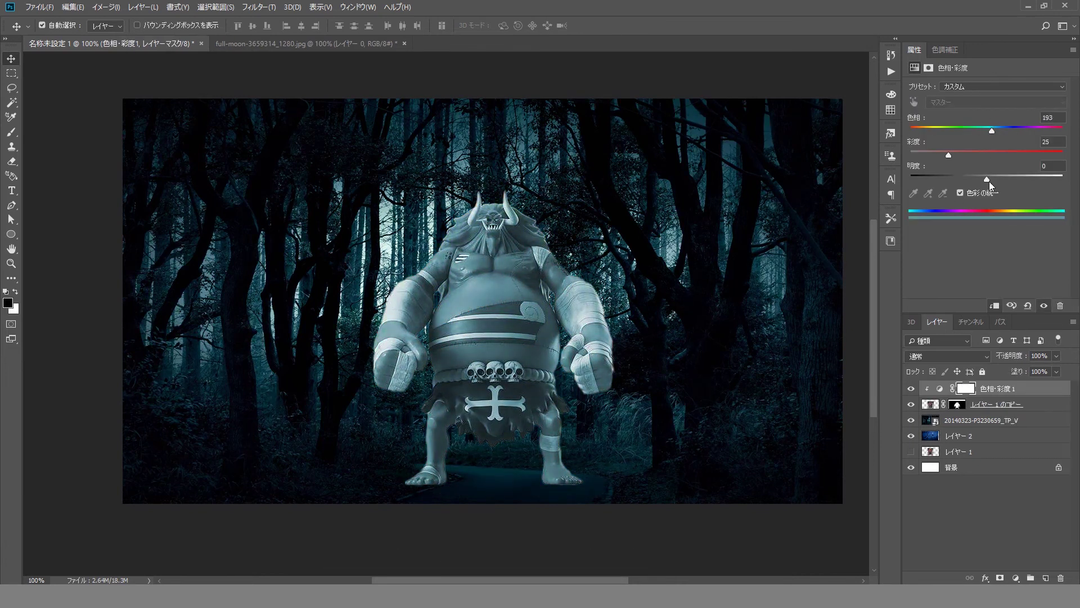
mouse_move(988, 180)
mouse_down()
mouse_move(952, 177)
mouse_move(1009, 152)
mouse_up()
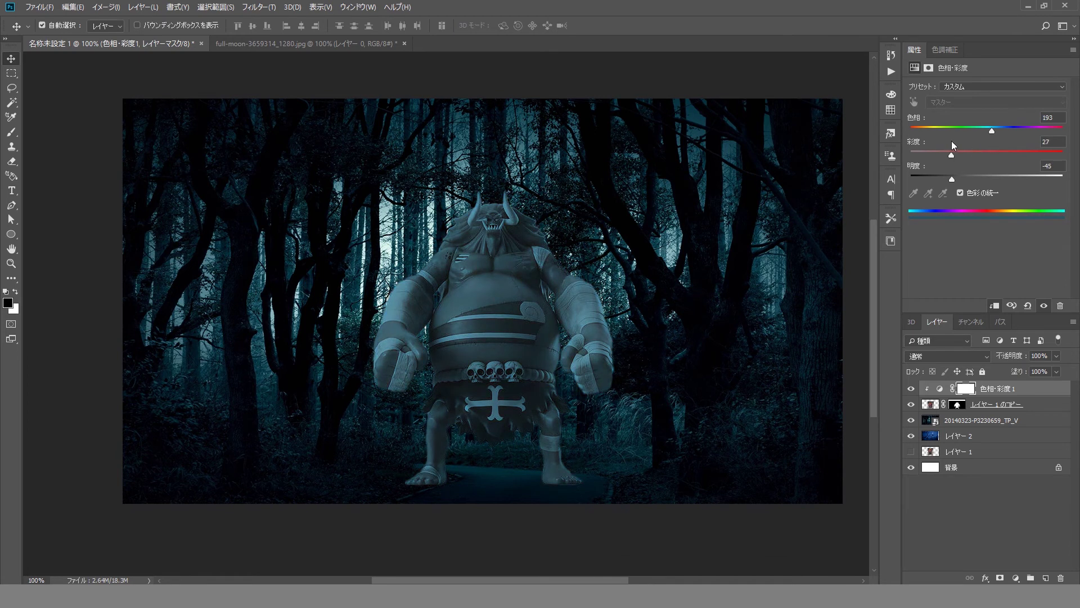
drag(1011, 358, 992, 433)
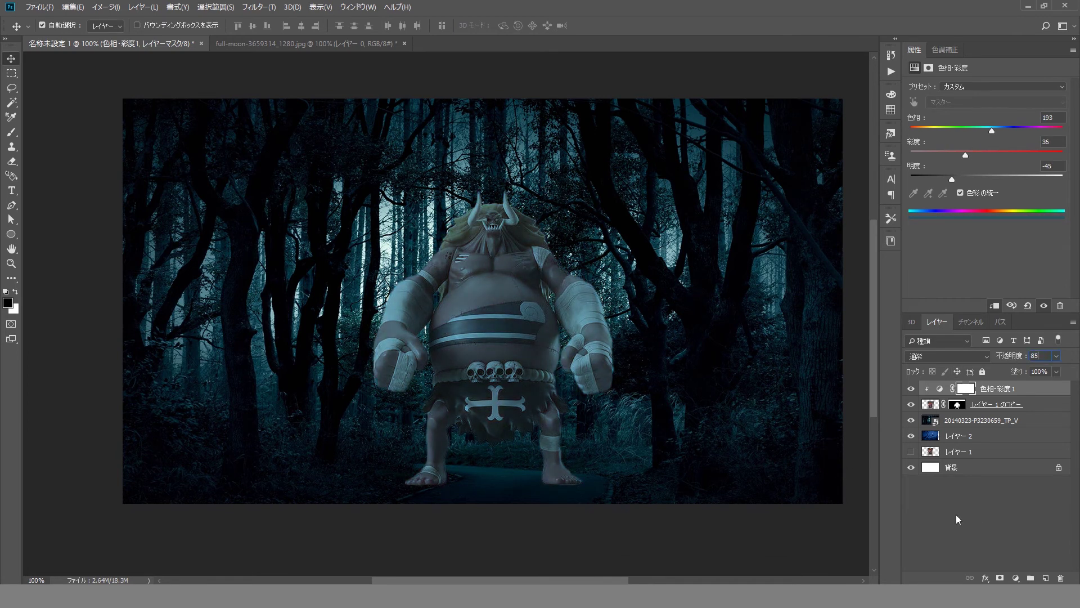
click(1015, 578)
click(1027, 443)
Shape the ogre's Curves: lift highlights, darken shadows in RGB and Blue channels
drag(1017, 157, 1016, 148)
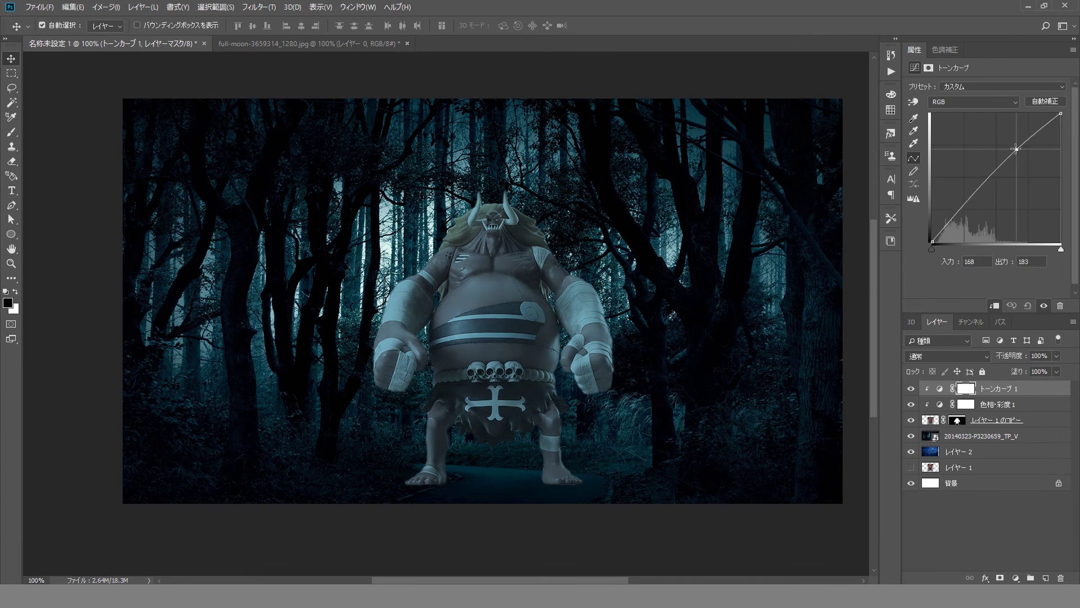
drag(957, 214, 957, 228)
click(973, 102)
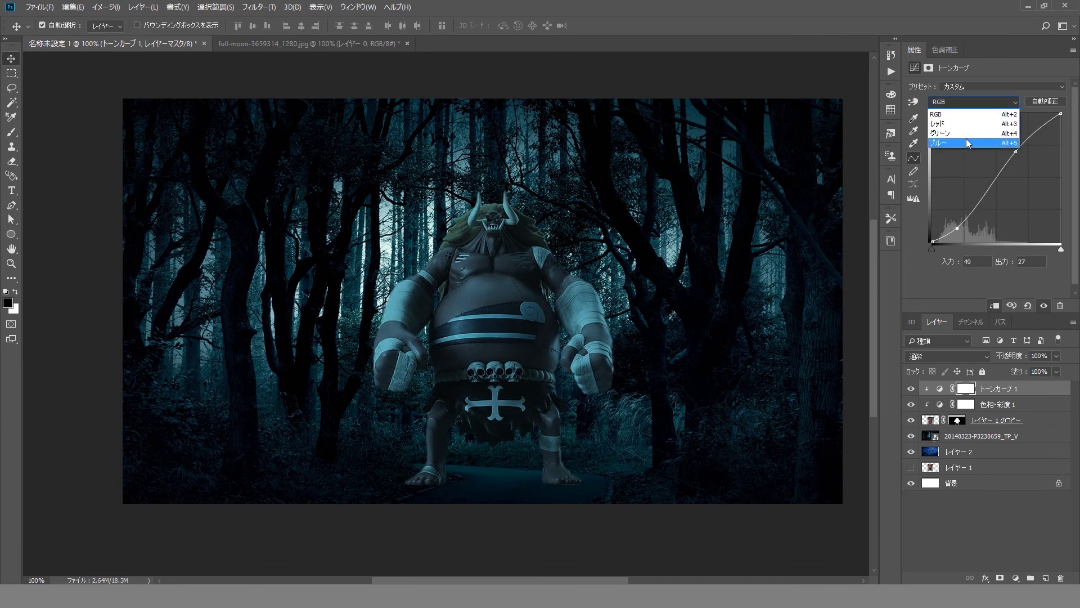
click(966, 142)
drag(1002, 172, 1003, 160)
drag(961, 213, 962, 219)
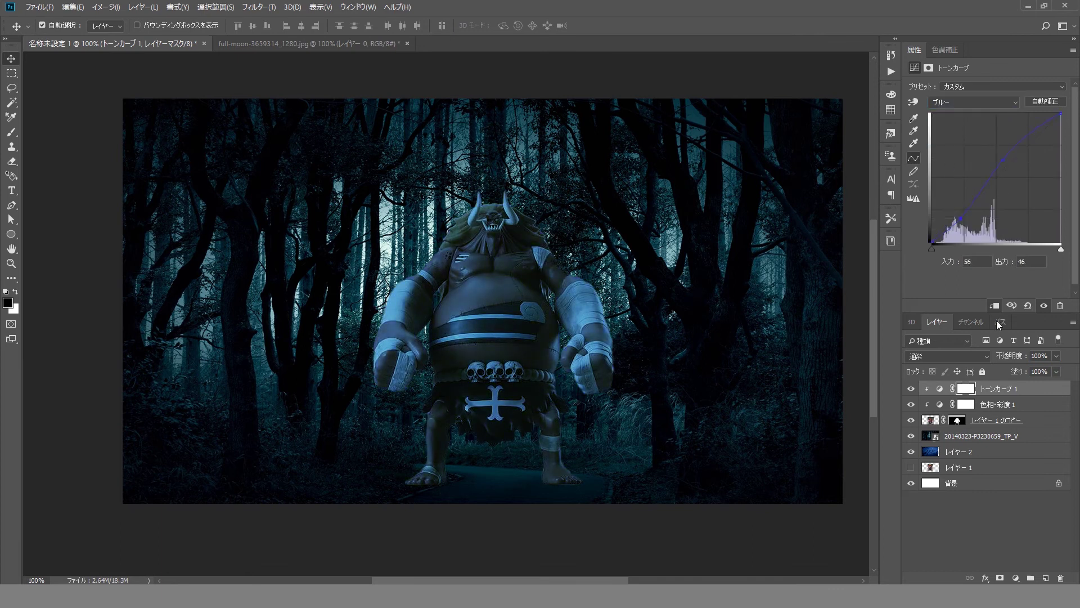
Add a Color Balance layer with green +18 and blue +30
click(1015, 578)
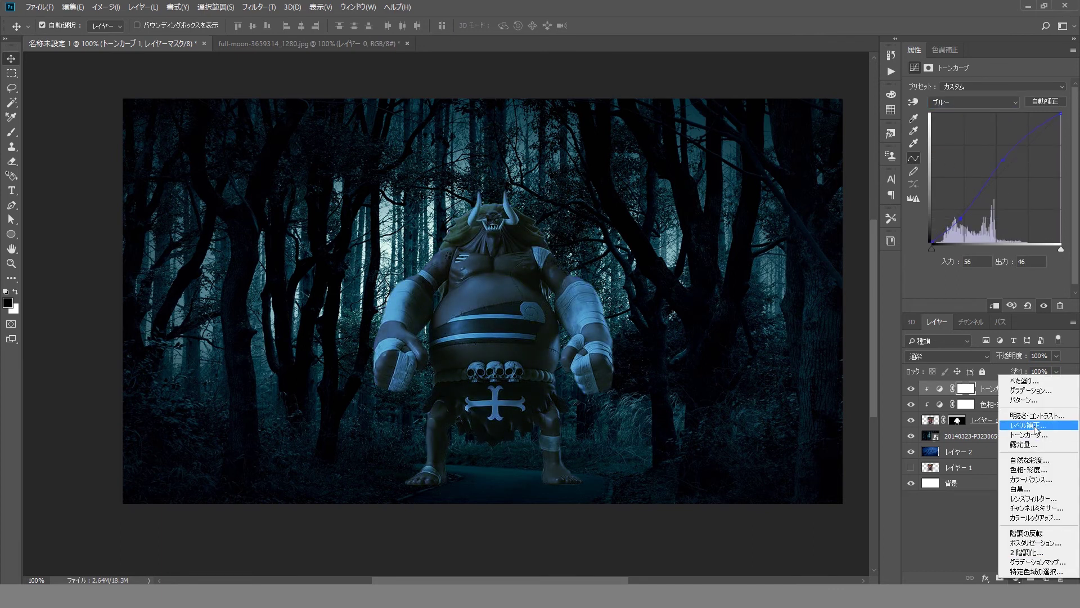
click(1025, 489)
drag(982, 134, 989, 151)
mouse_move(971, 113)
mouse_down()
mouse_move(934, 107)
mouse_move(1004, 106)
mouse_move(972, 107)
mouse_up()
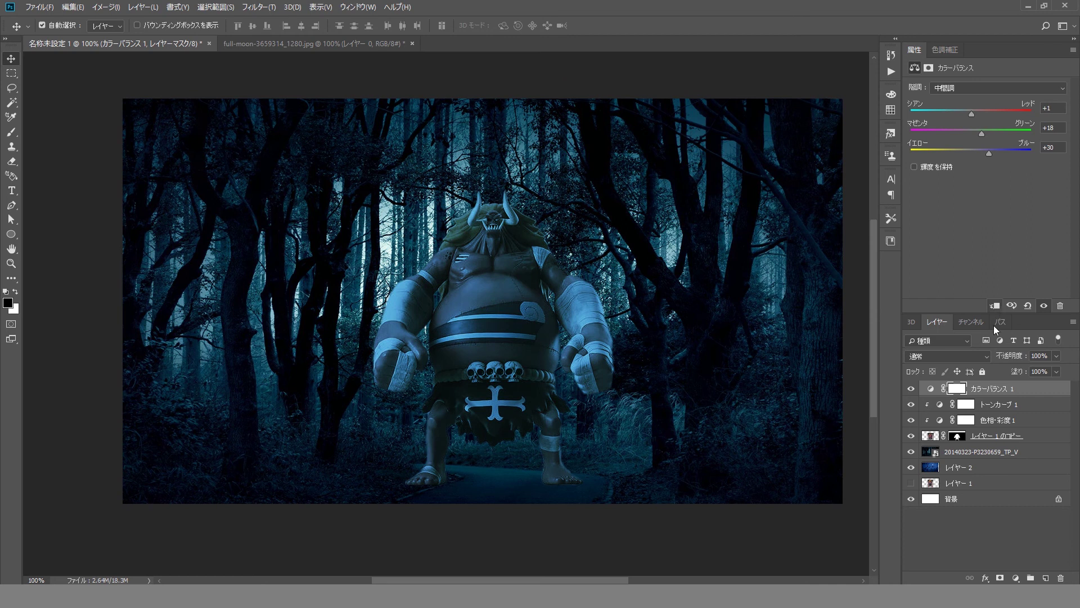
click(996, 87)
click(1015, 577)
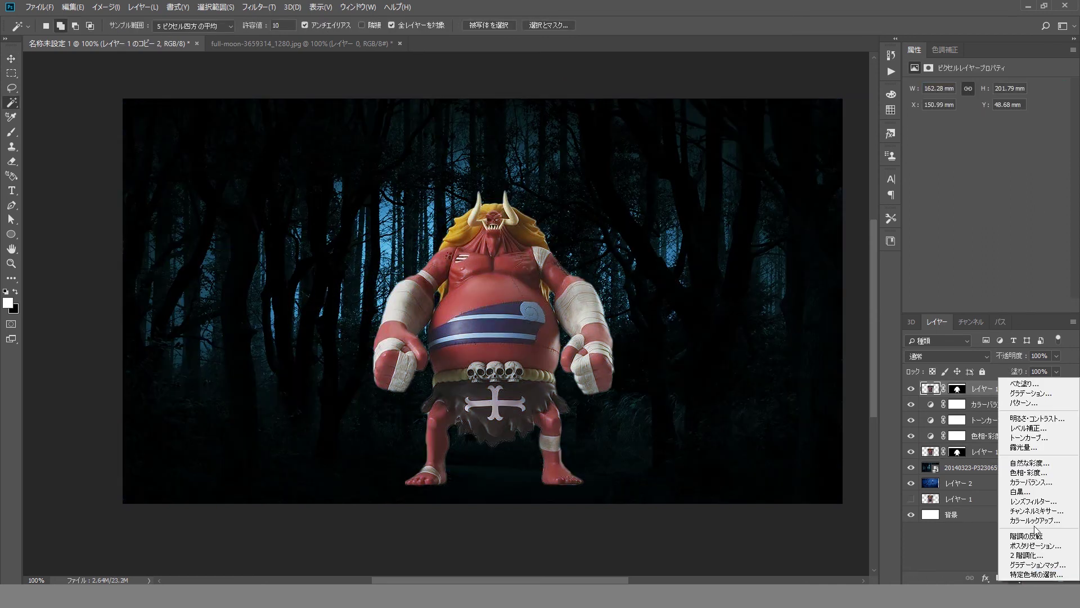
Add a reversed Gradient Map adjustment at the top of the stack
click(1038, 565)
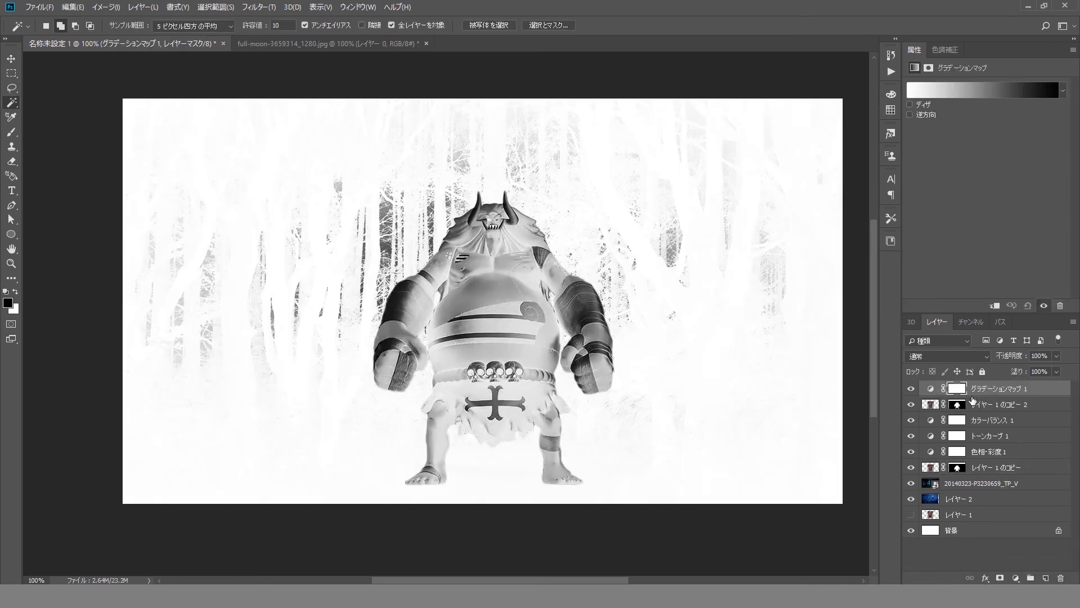
click(911, 114)
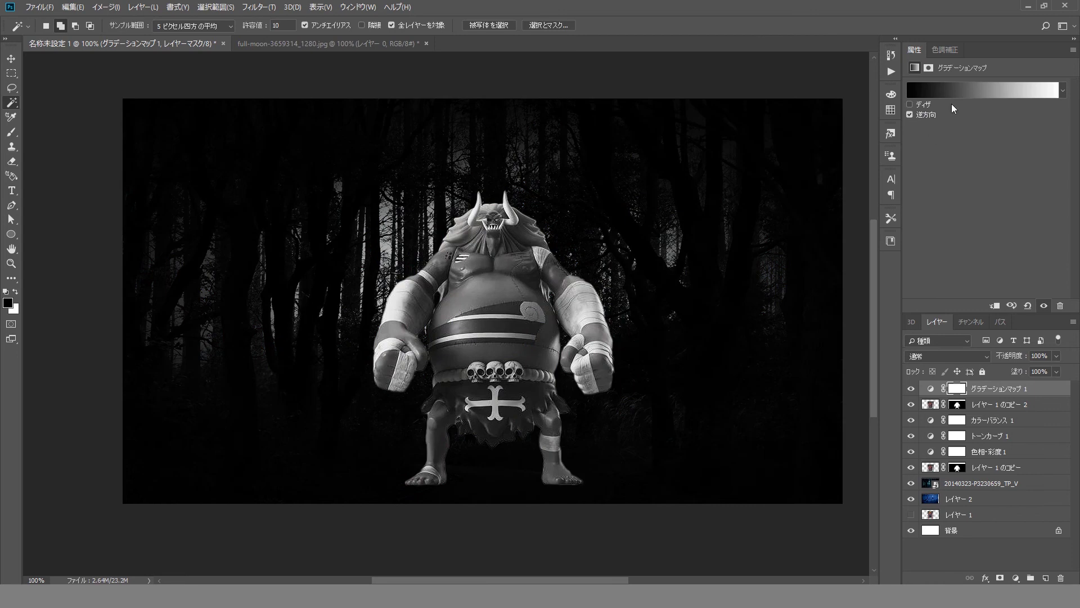
click(957, 90)
click(942, 320)
Mask the gradient map off the dark background using a Magic Wand selection
key(w)
click(566, 307)
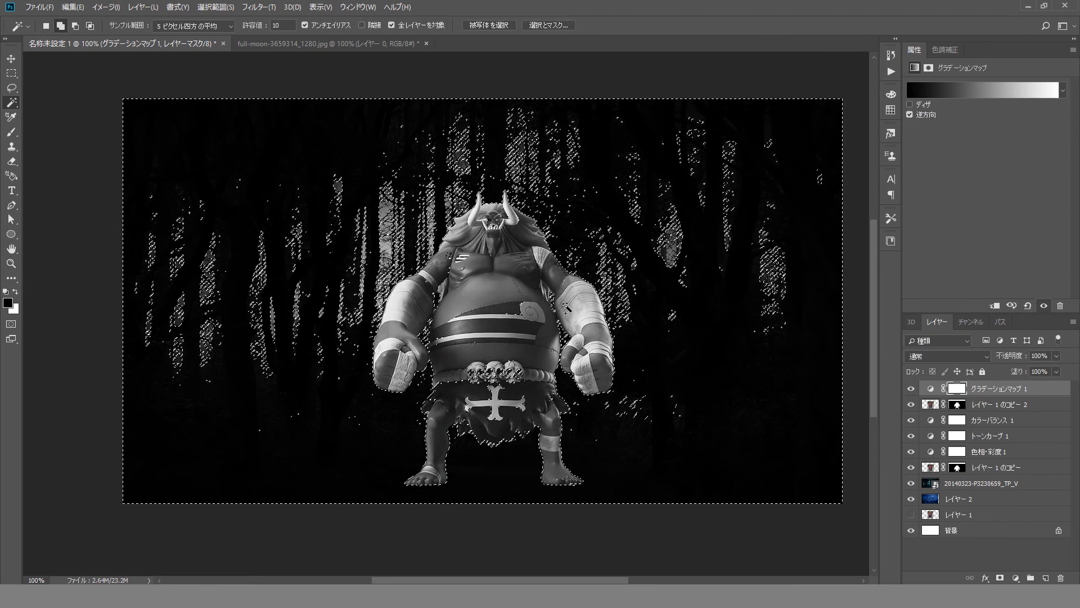
key(alt+Delete)
key(ctrl+d)
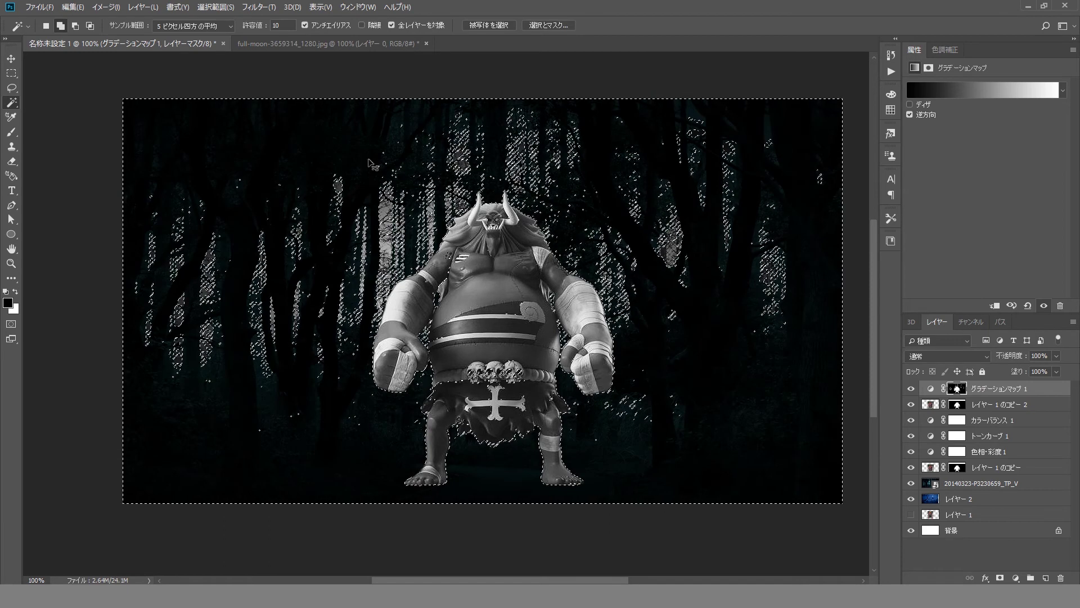
Hide the ogre copy and lower the gradient map to 36% opacity
click(912, 404)
click(912, 389)
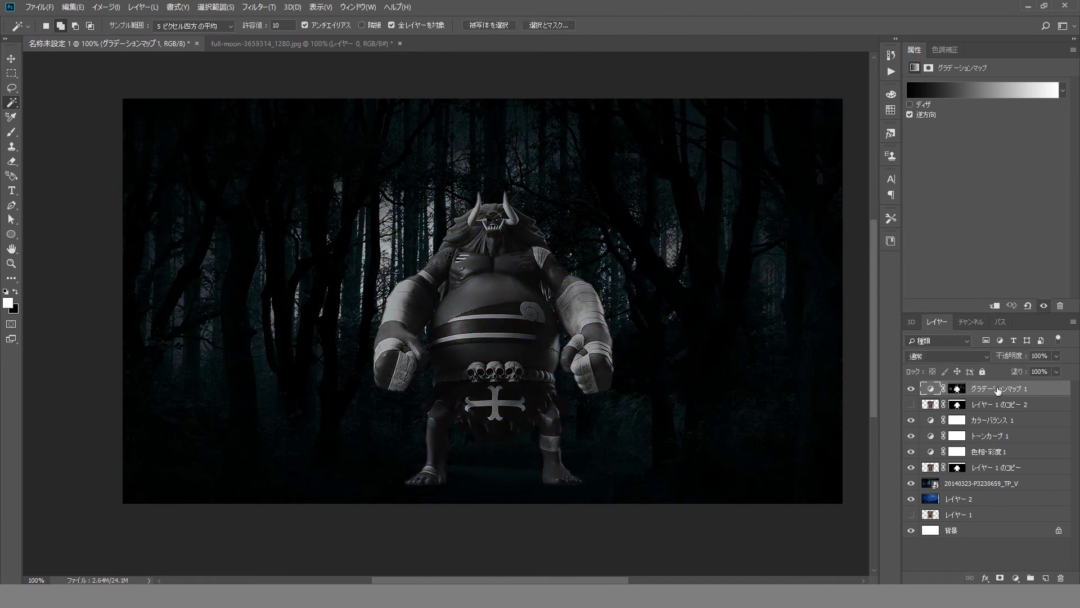
text(57)
click(911, 388)
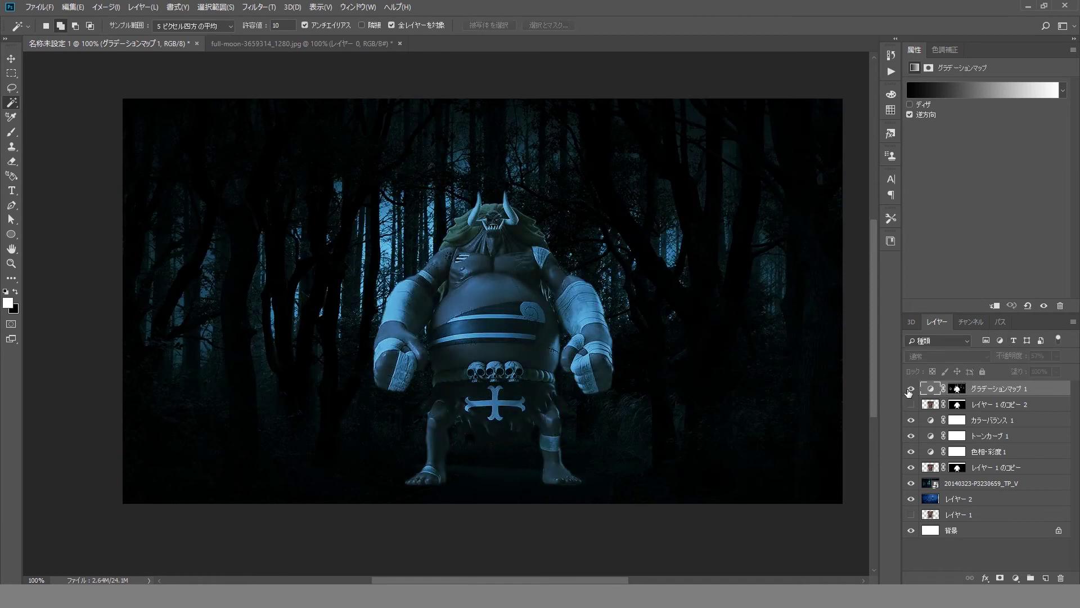
click(911, 388)
drag(1018, 355, 1003, 362)
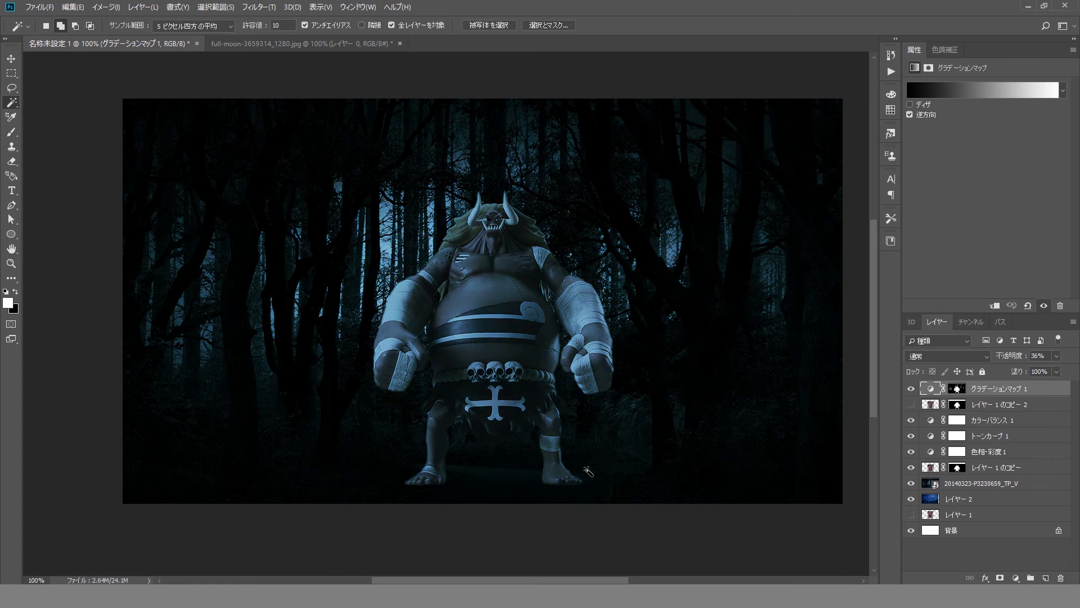
Create a new layer and set up a black-to-transparent linear gradient
click(1045, 578)
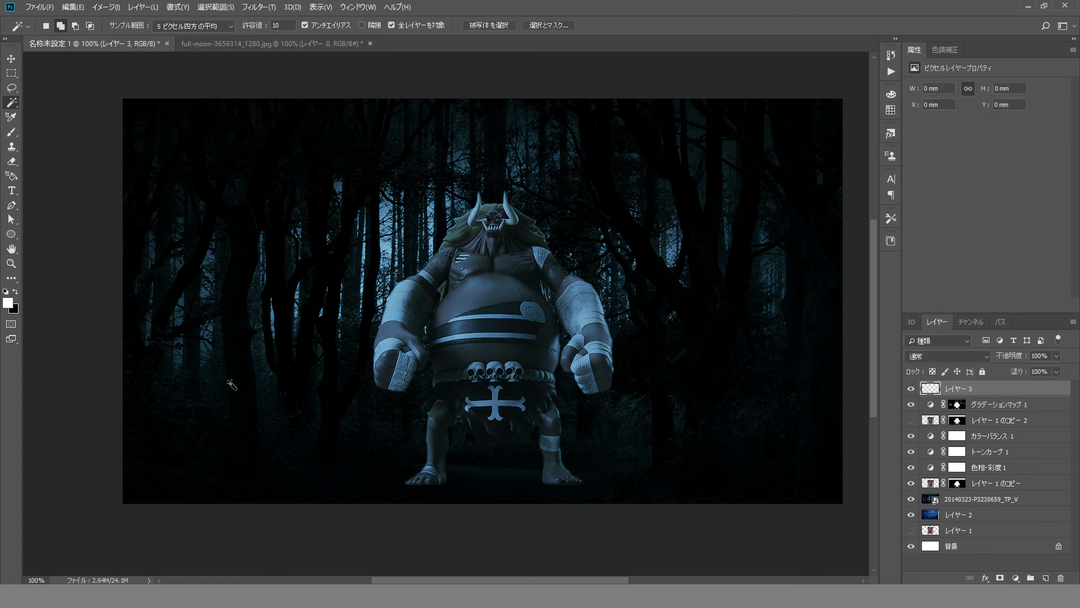
key(i)
click(11, 278)
click(88, 549)
click(56, 26)
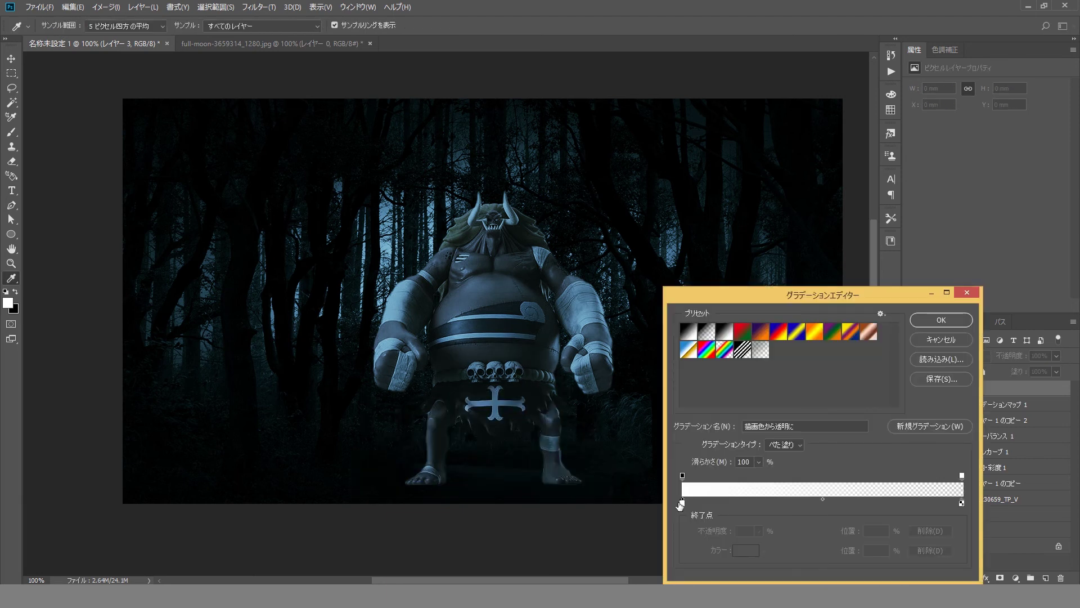
double_click(681, 503)
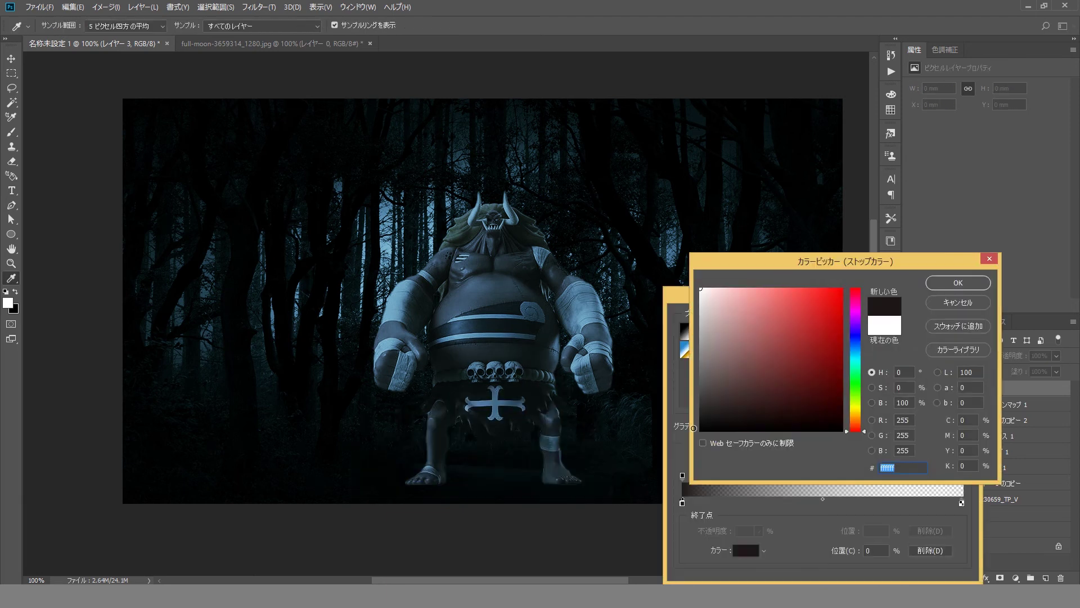
click(946, 284)
click(942, 319)
click(104, 25)
Draw a diagonal black haze gradient from the top-left across the left side
drag(510, 436, 494, 348)
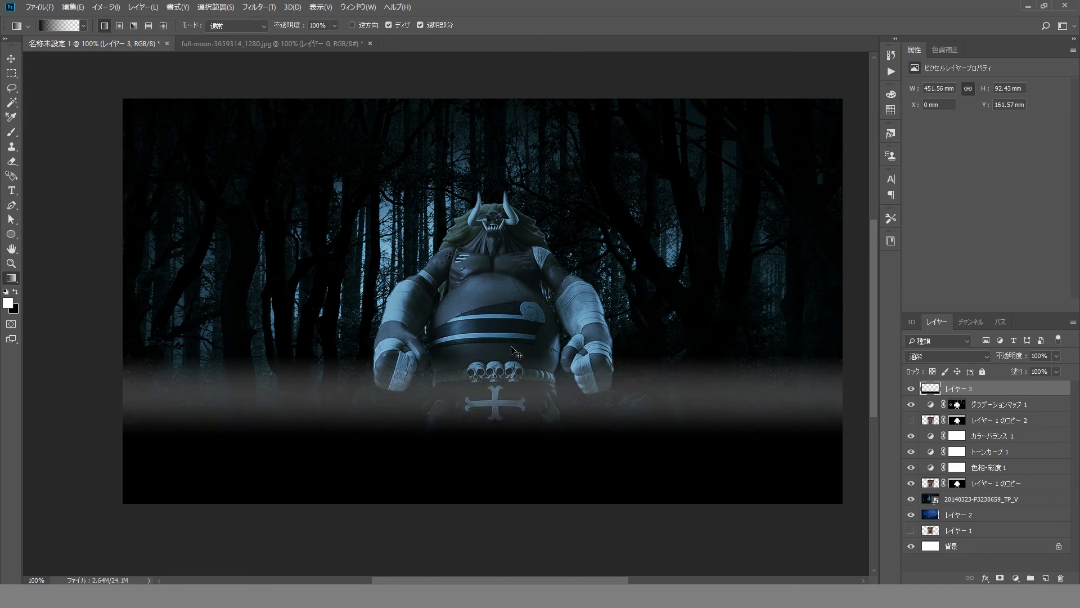
click(911, 404)
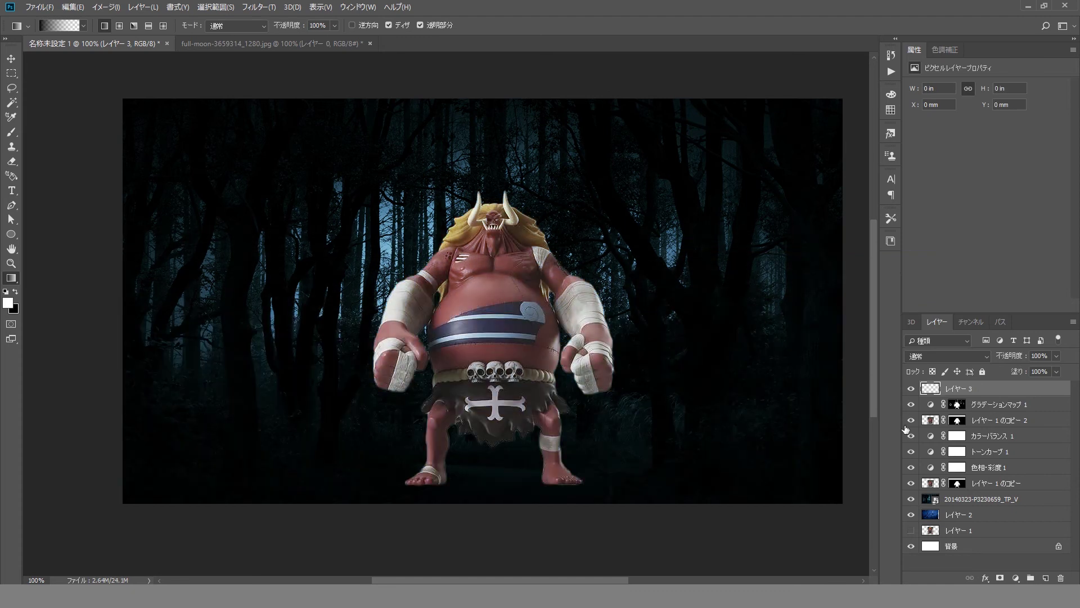
click(911, 420)
drag(277, 234, 361, 289)
drag(624, 227, 785, 309)
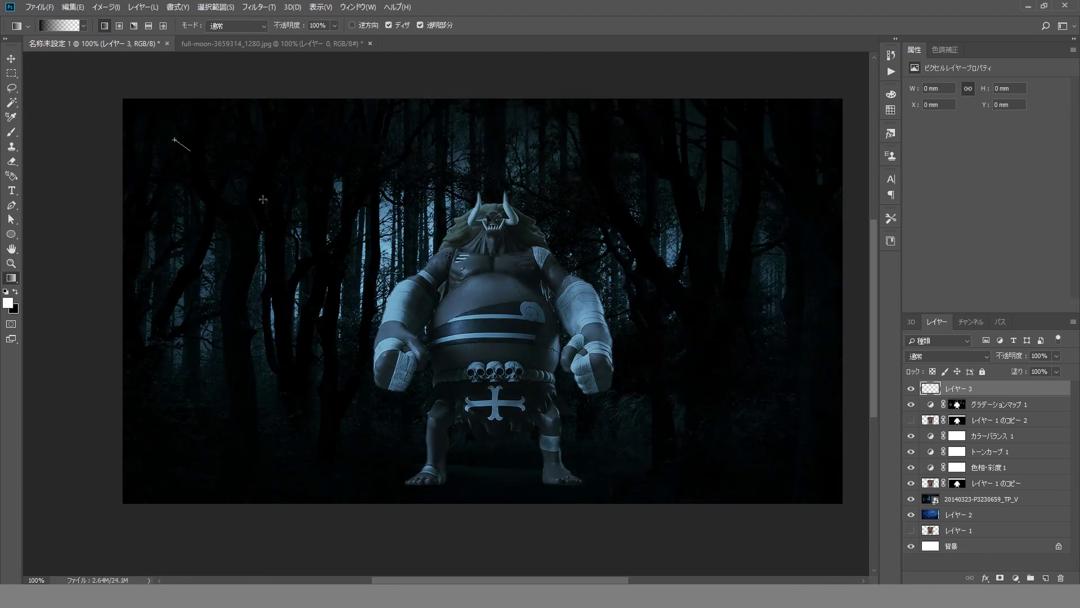
drag(174, 139, 469, 349)
key(ctrl+z)
key(ctrl+z)
key(ctrl+z)
key(ctrl+z)
drag(218, 141, 743, 490)
key(ctrl+z)
drag(219, 169, 569, 429)
key(ctrl+z)
Adjust a Curves point and set Hue/Saturation to saturation 58, lightness -35
key(ctrl+z)
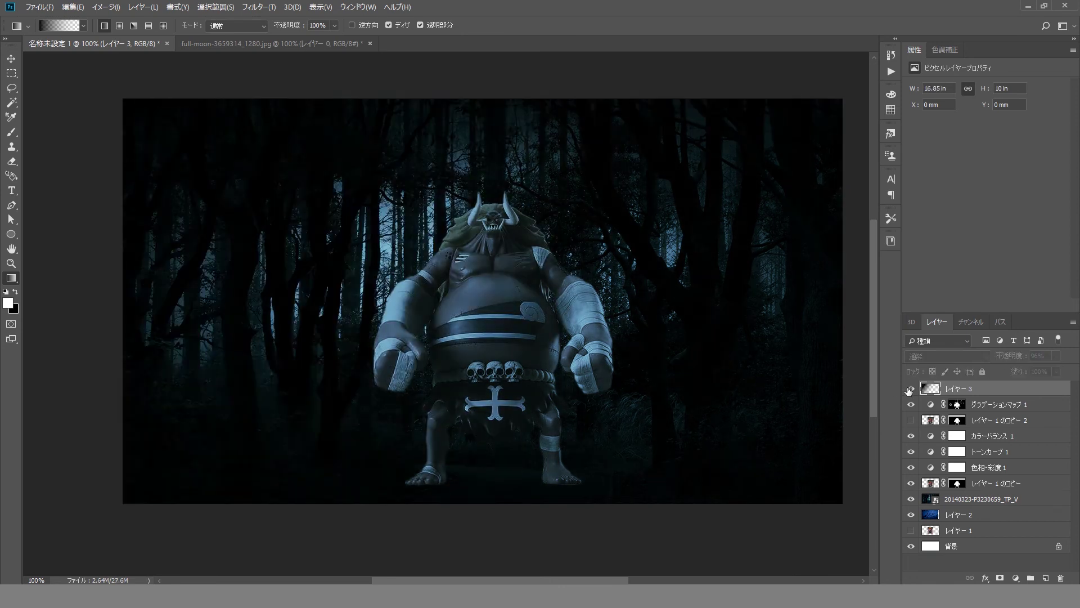
key(ctrl+z)
click(957, 452)
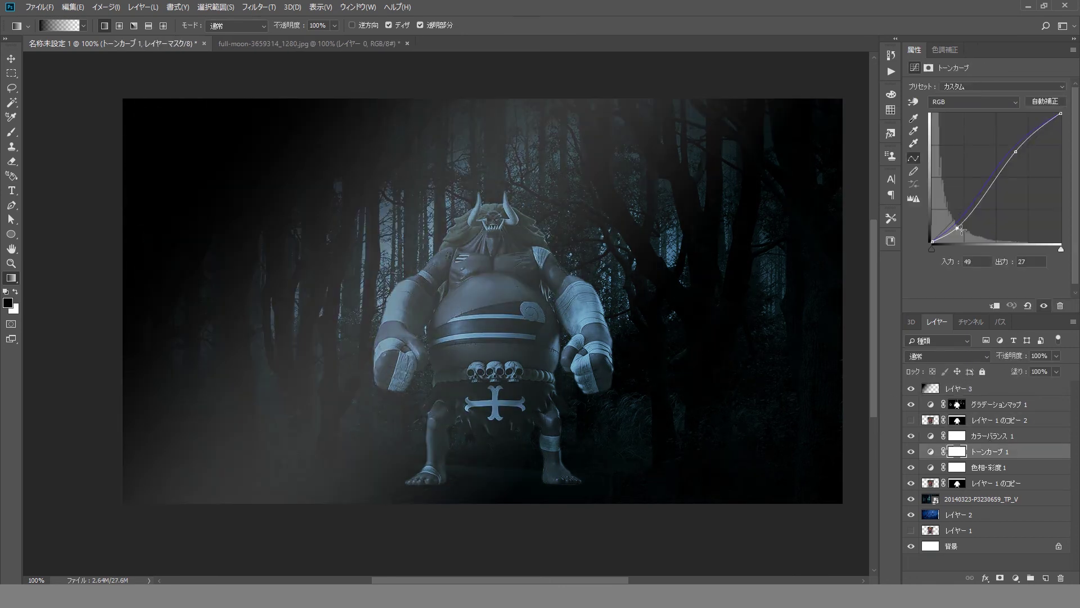
drag(962, 223, 959, 229)
click(982, 405)
click(1000, 421)
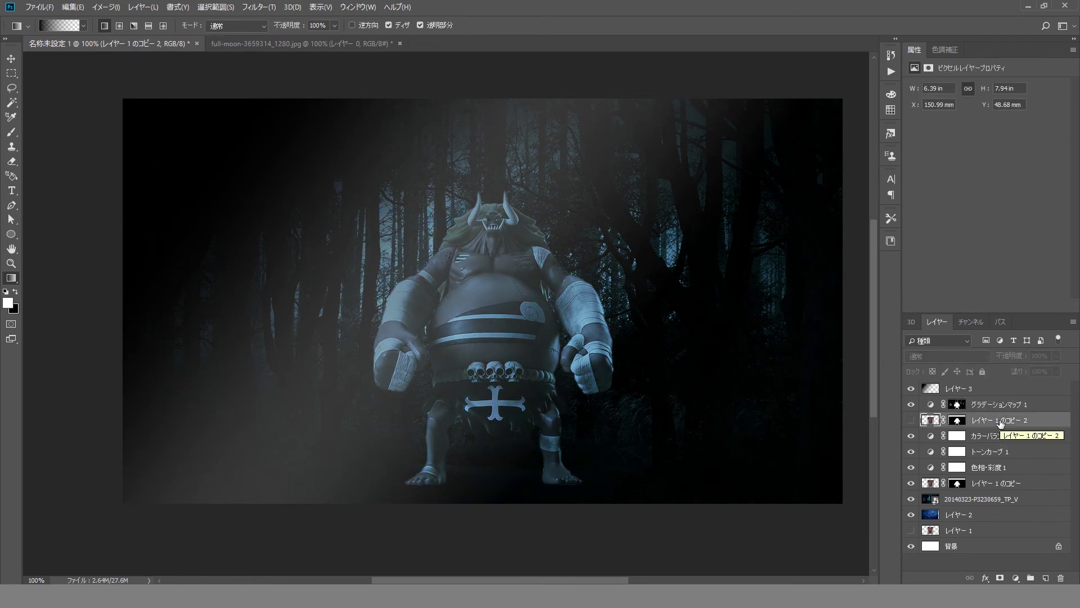
click(957, 467)
mouse_move(959, 178)
mouse_down()
mouse_move(946, 177)
mouse_move(970, 178)
mouse_move(933, 147)
mouse_move(1000, 152)
mouse_up()
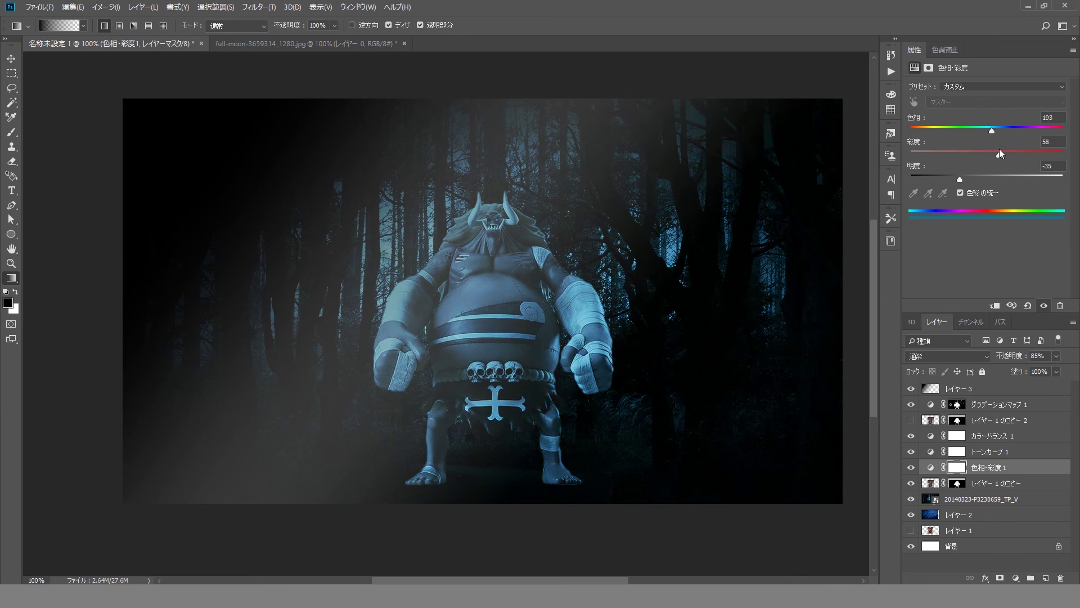
Clip Hue/Saturation, Curves and Color Balance to the ogre copy layer
key(ctrl+alt+g)
key(alt+bracketright)
key(ctrl+alt+g)
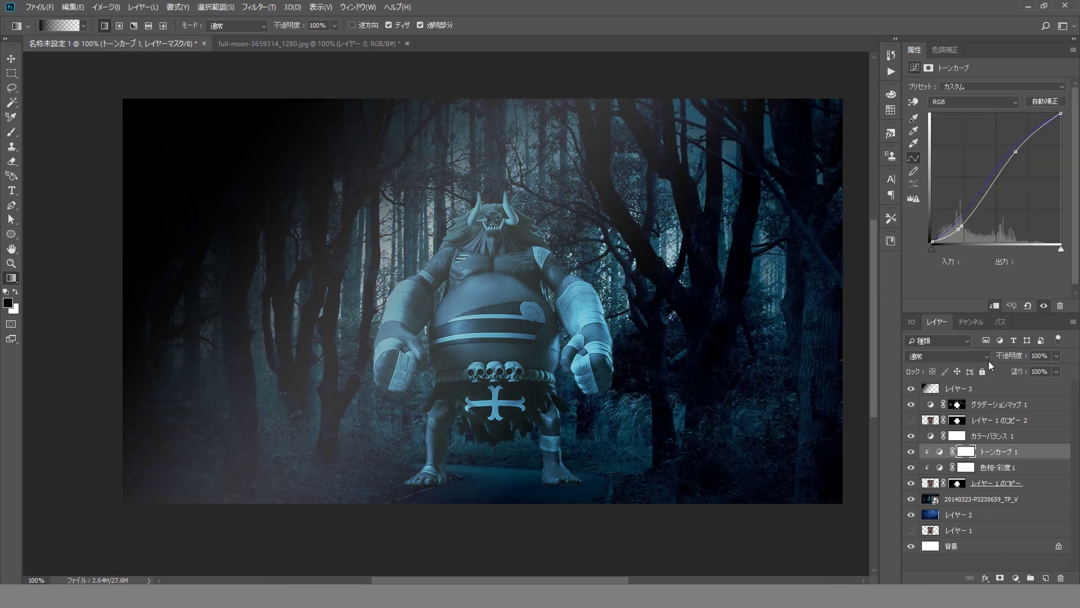
click(989, 443)
click(995, 306)
click(965, 467)
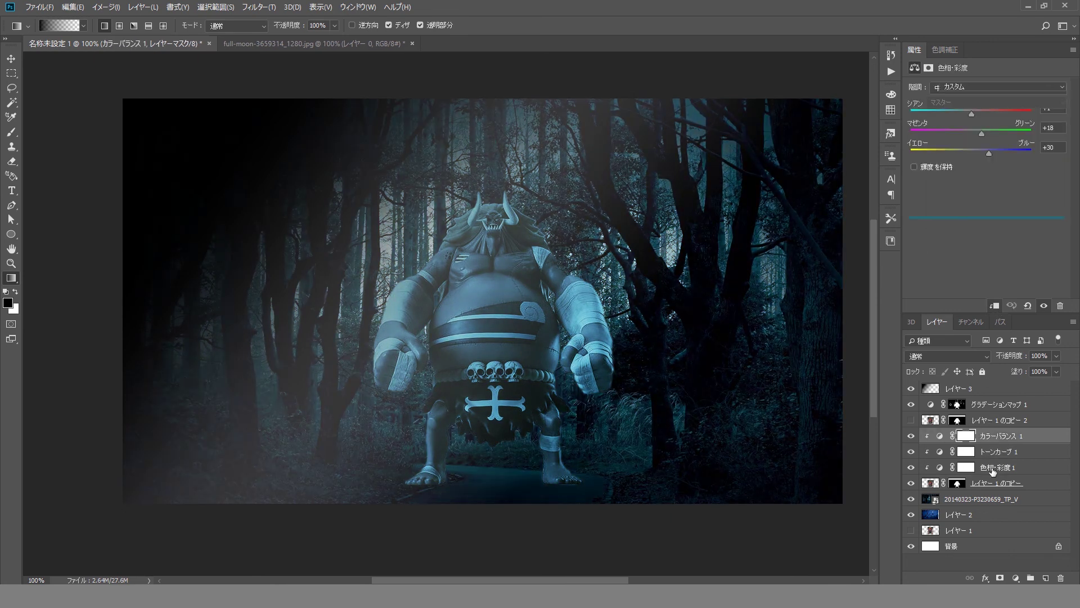
click(976, 499)
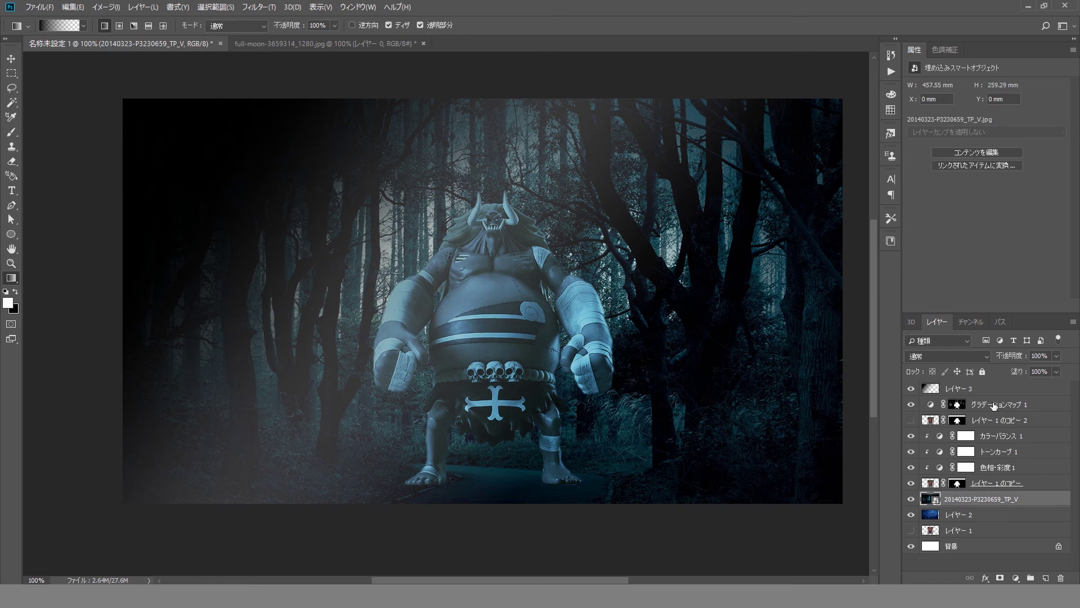
Clip a Brightness/Contrast layer to the forest photo at brightness -29, contrast 98
click(994, 405)
click(988, 500)
click(1016, 578)
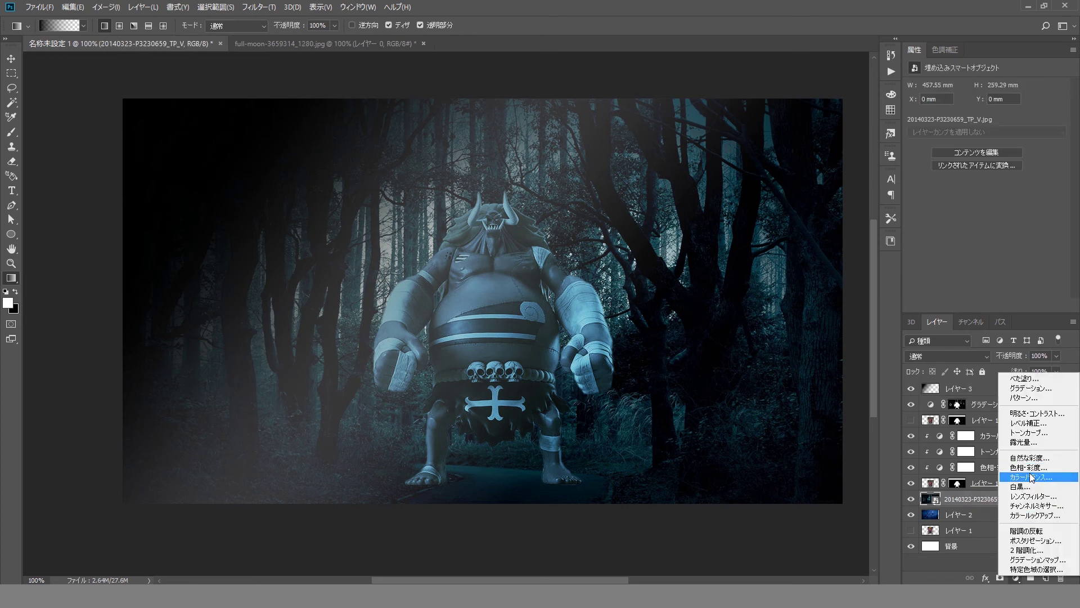
click(1036, 413)
click(996, 306)
mouse_move(987, 141)
mouse_down()
mouse_move(1034, 143)
mouse_move(957, 116)
mouse_move(980, 118)
mouse_move(972, 118)
mouse_up()
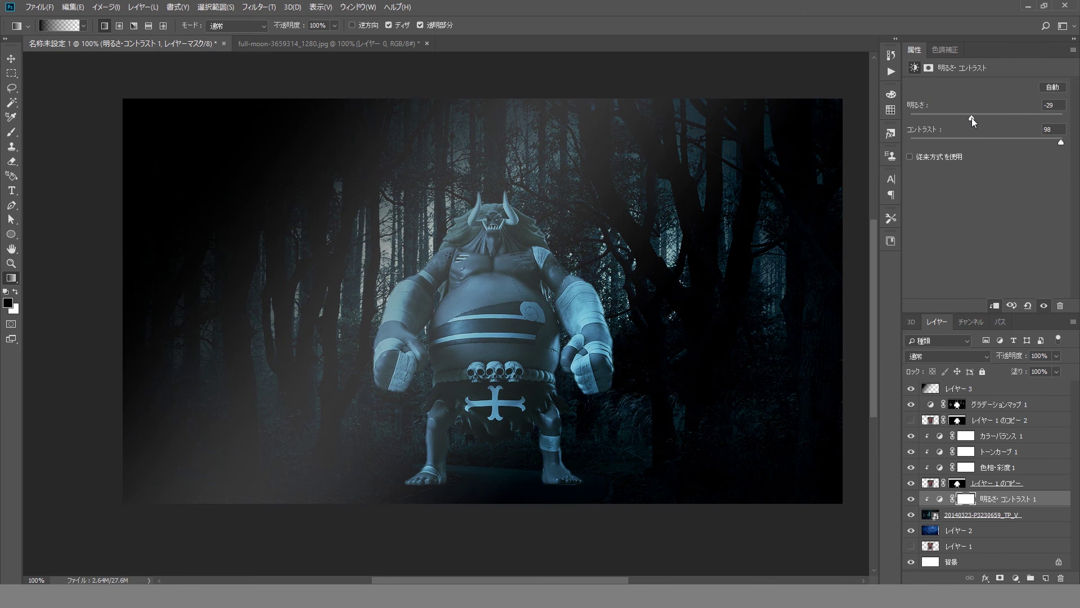
click(957, 420)
Set a soft 150 px brush at 25% opacity targeting the ogre copy's mask
click(11, 132)
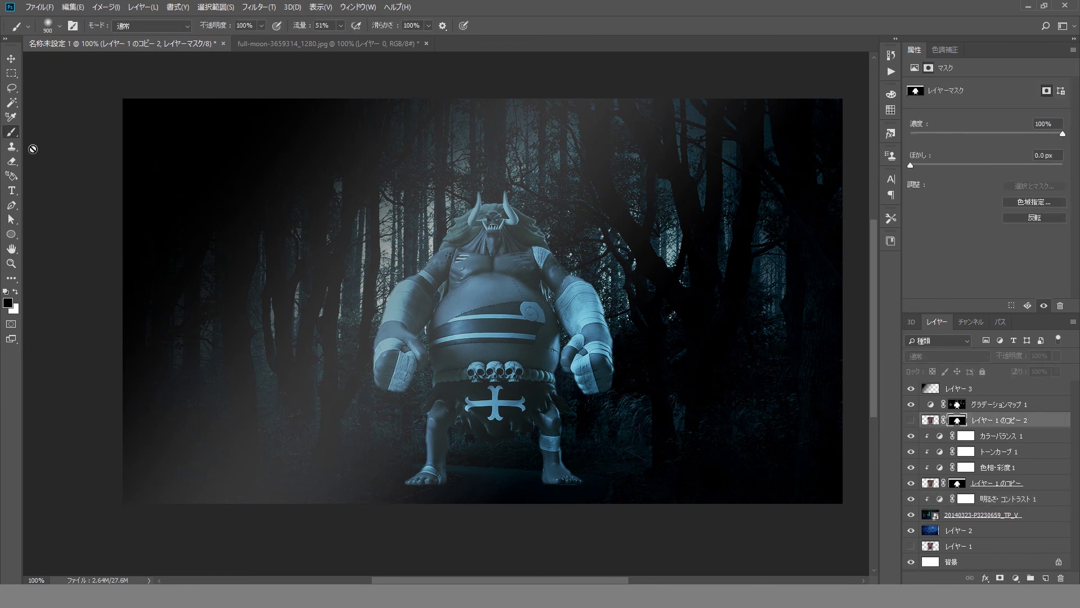
click(59, 26)
drag(90, 62, 102, 62)
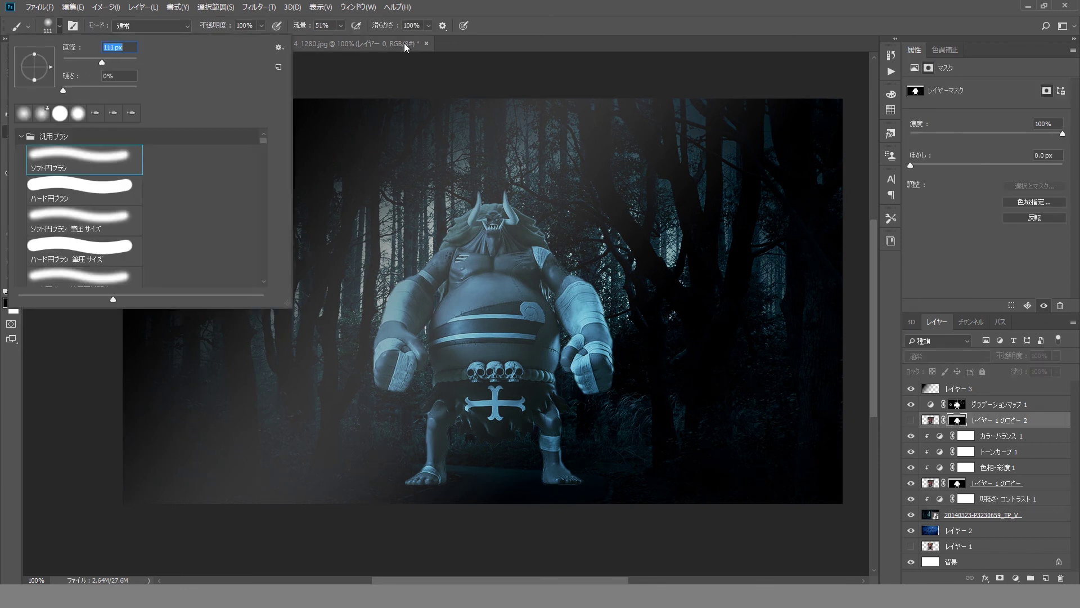
text(150)
key(Return)
click(957, 483)
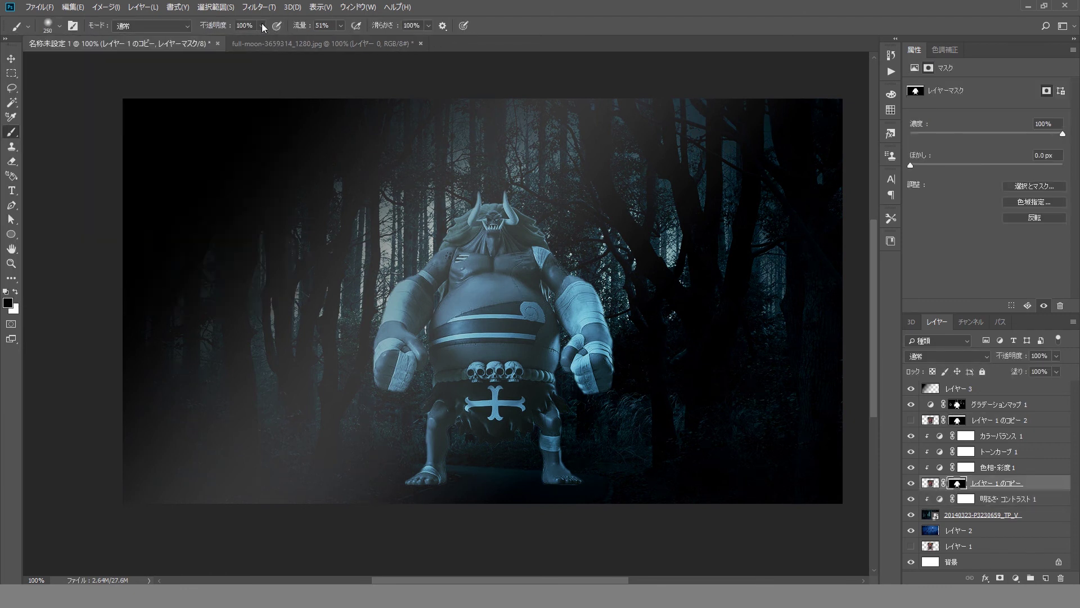
drag(262, 26, 225, 42)
Paint the mask around the oni's right arm and leg
mouse_move(552, 416)
mouse_down()
mouse_move(585, 349)
mouse_move(585, 282)
mouse_up()
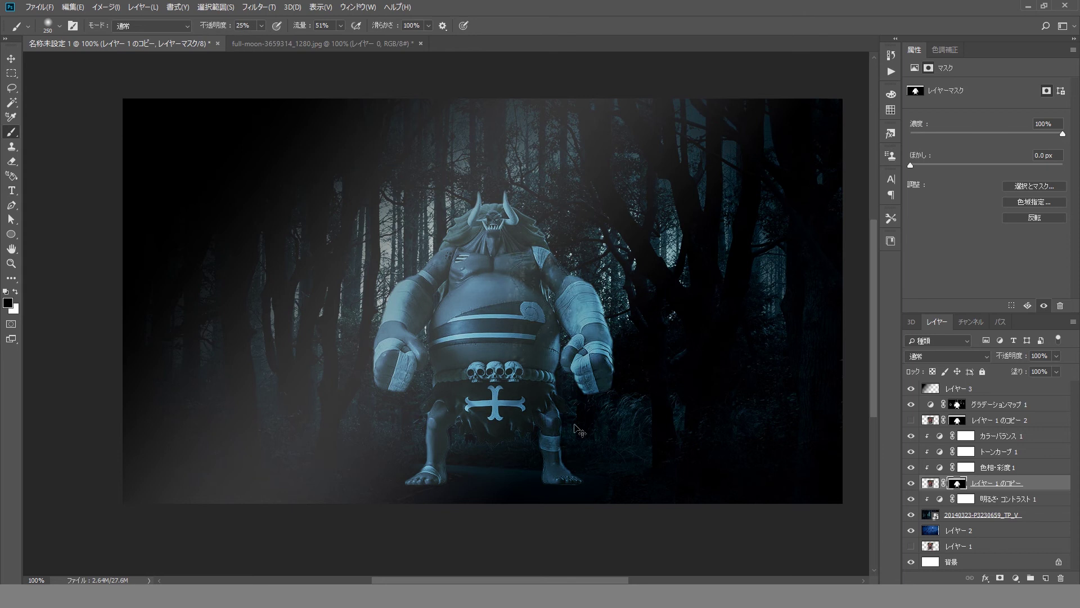
drag(583, 363, 583, 279)
drag(582, 332, 582, 388)
click(1045, 579)
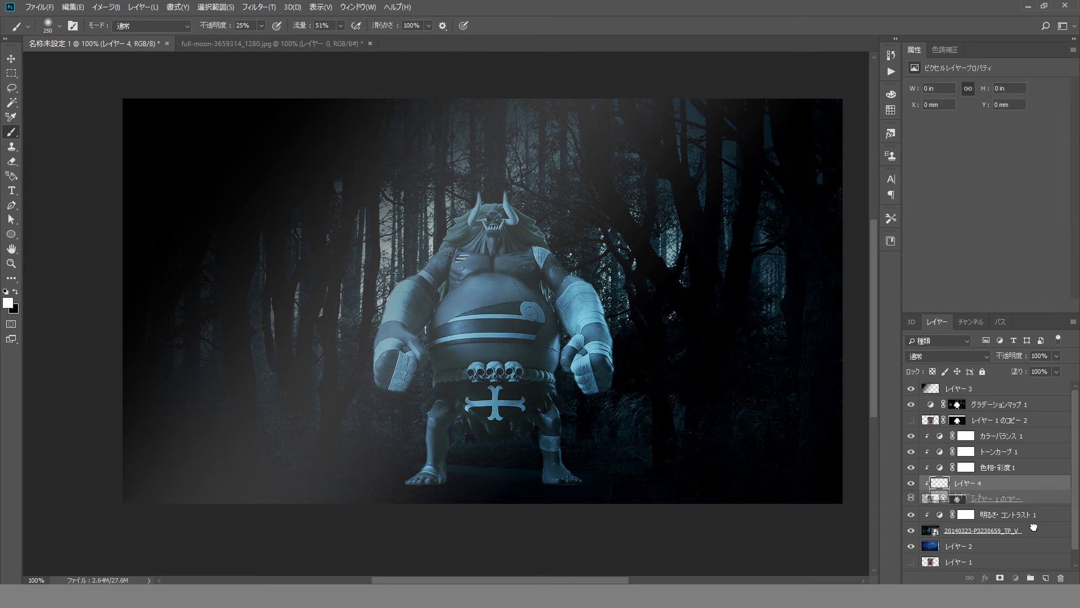
key(ctrl+z)
click(945, 50)
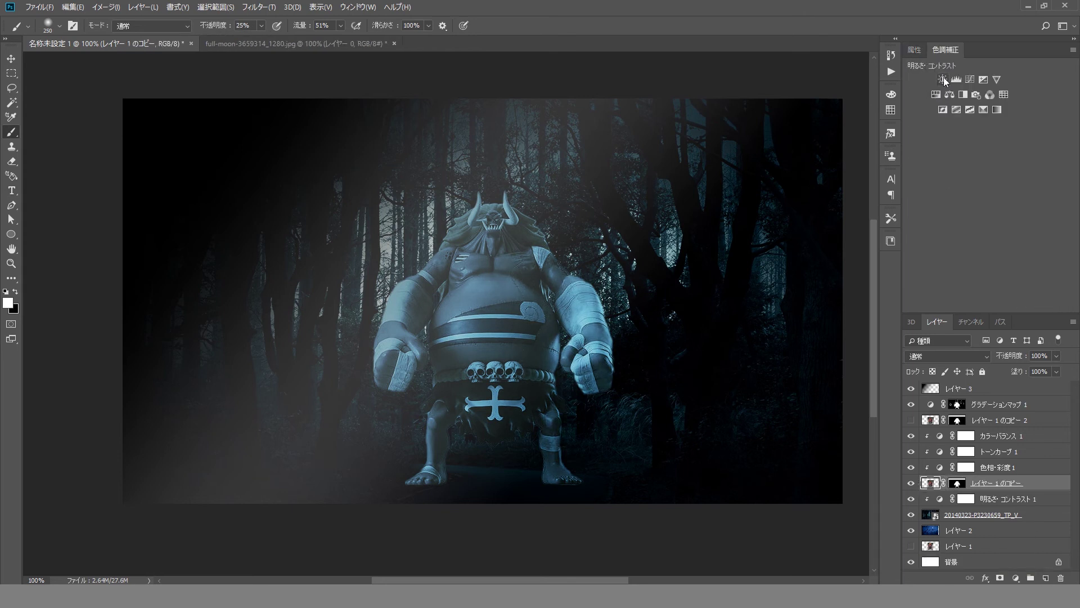
Add a Levels layer with black input 115 and re-clip Curves and Color Balance to the figure
click(957, 80)
drag(924, 167, 987, 167)
mouse_move(1063, 202)
mouse_down()
mouse_move(1041, 201)
mouse_move(1063, 201)
mouse_up()
click(994, 306)
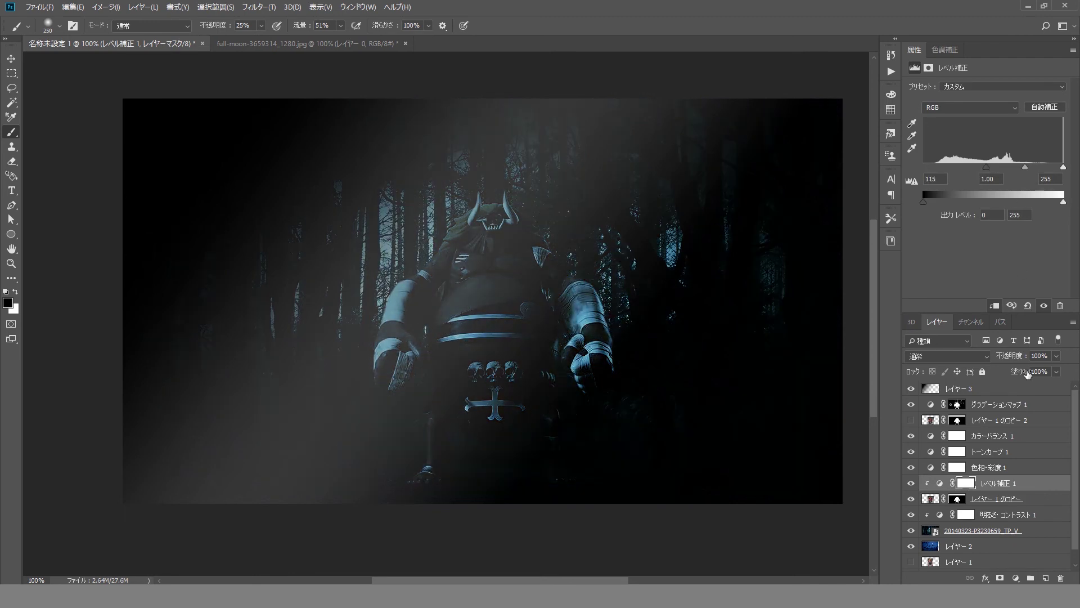
click(1007, 435)
click(991, 451)
click(994, 305)
click(990, 436)
click(994, 306)
click(996, 483)
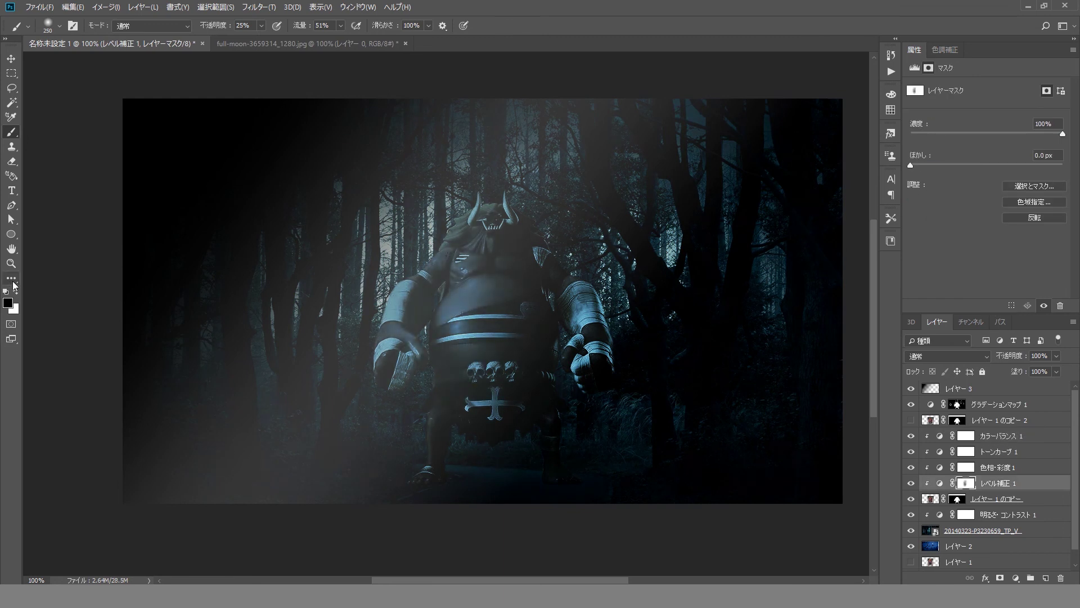
Burn the oni's arms, fists and waist cross at 40% exposure with Protect Tones
click(12, 279)
click(56, 507)
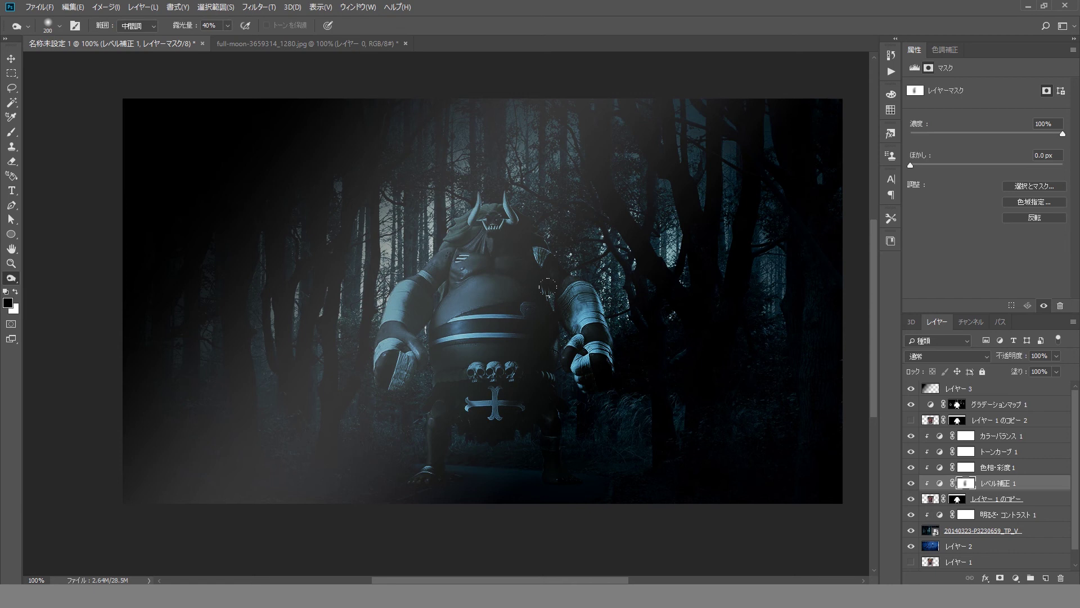
click(1029, 499)
click(267, 26)
drag(586, 287, 586, 377)
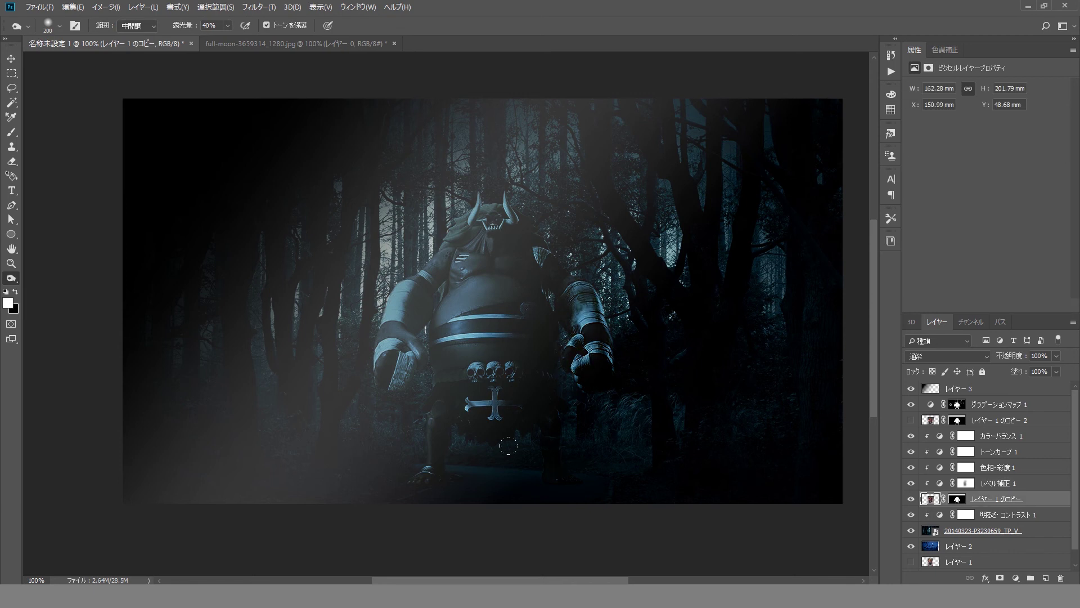
drag(484, 287, 490, 416)
drag(579, 284, 579, 365)
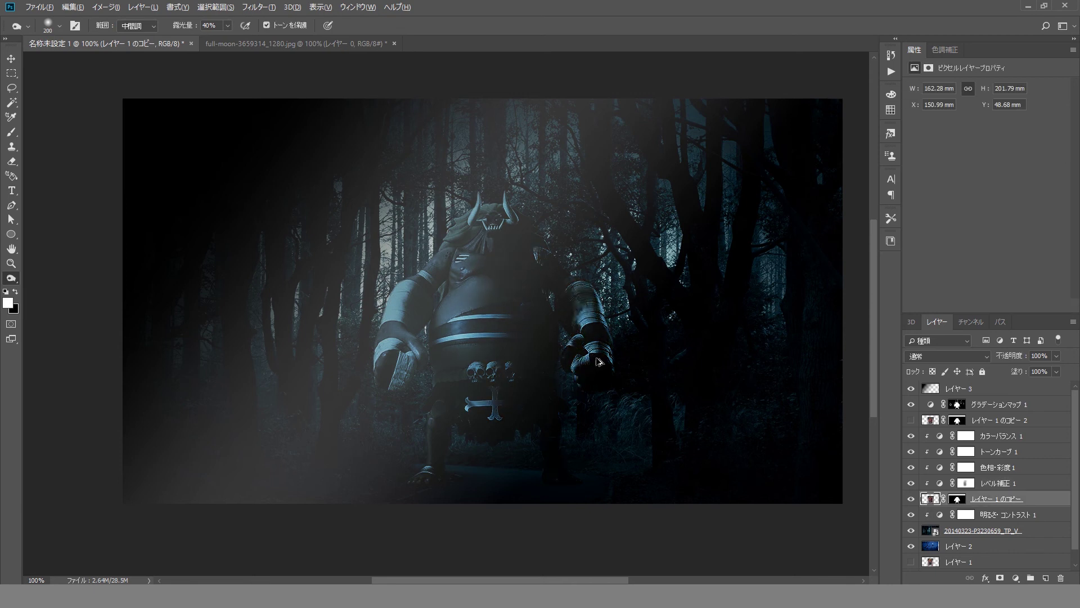
drag(402, 287, 402, 377)
drag(496, 420, 476, 368)
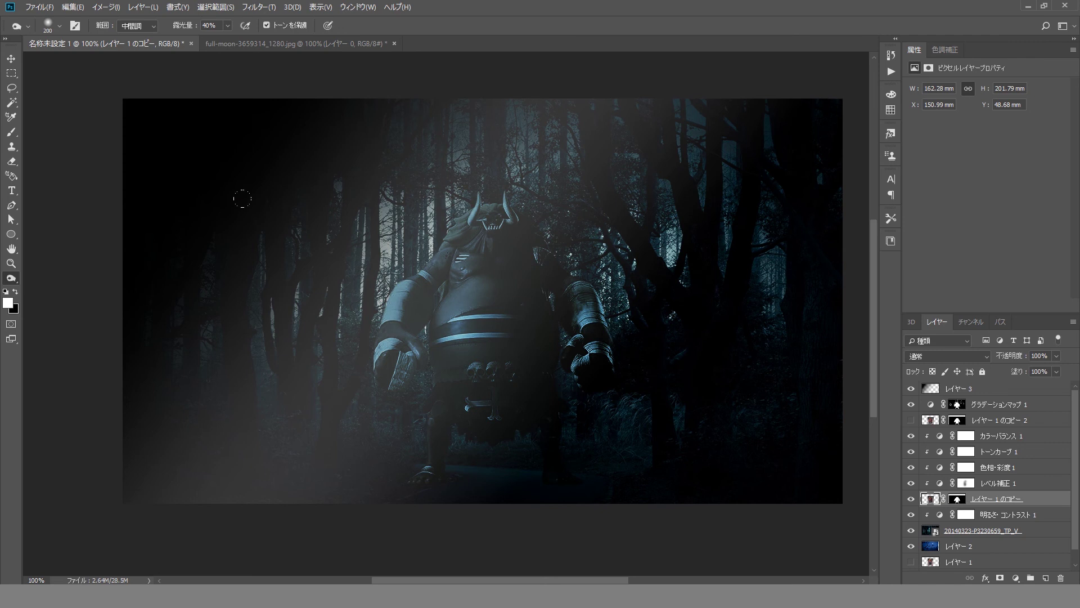
Apply Sharpen to the figure and Sharpen More to the forest photo
key(v)
click(258, 7)
mouse_move(279, 134)
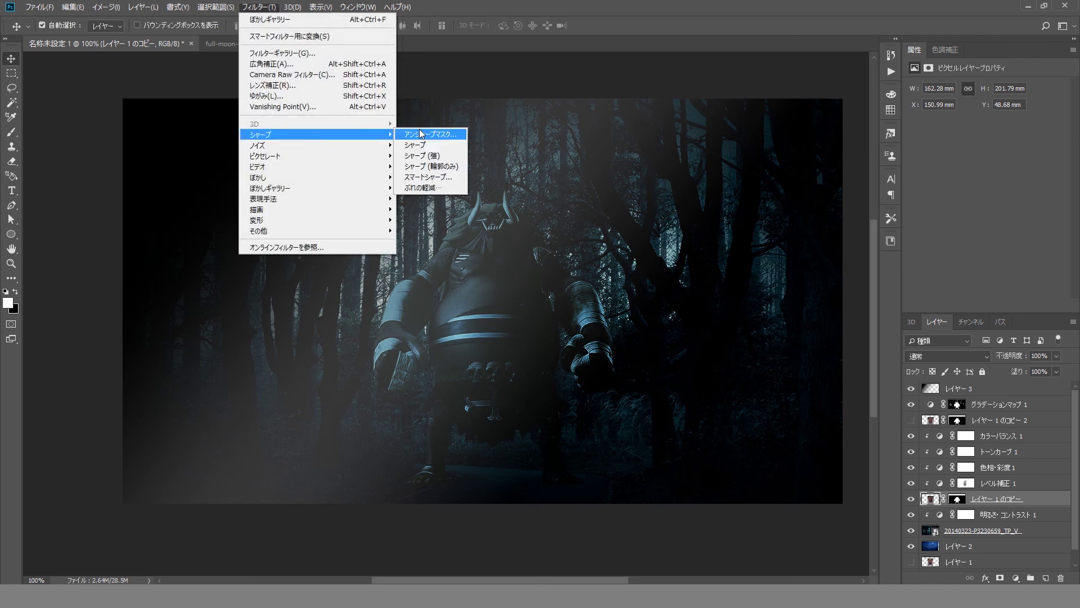
click(430, 147)
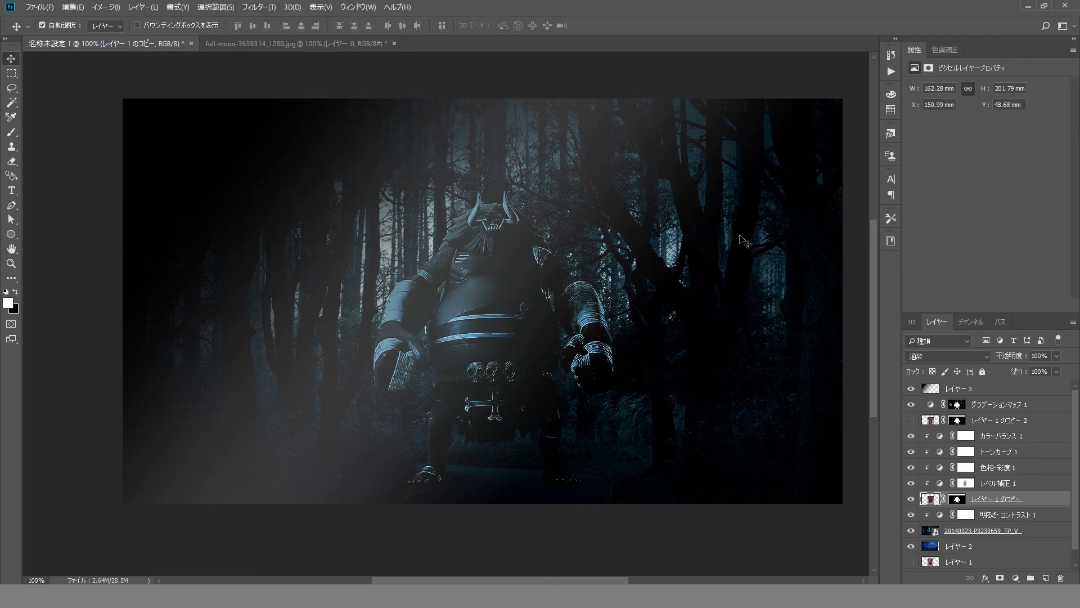
click(596, 135)
click(265, 7)
click(436, 161)
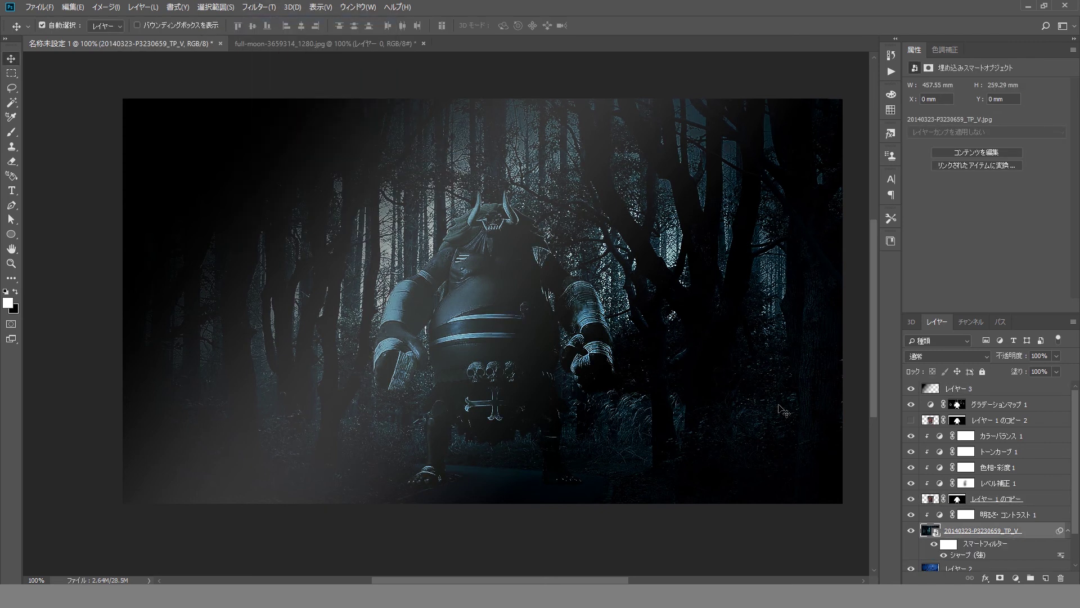
Lower the forest's Sharpen More smart filter blending opacity to 44%
double_click(1062, 556)
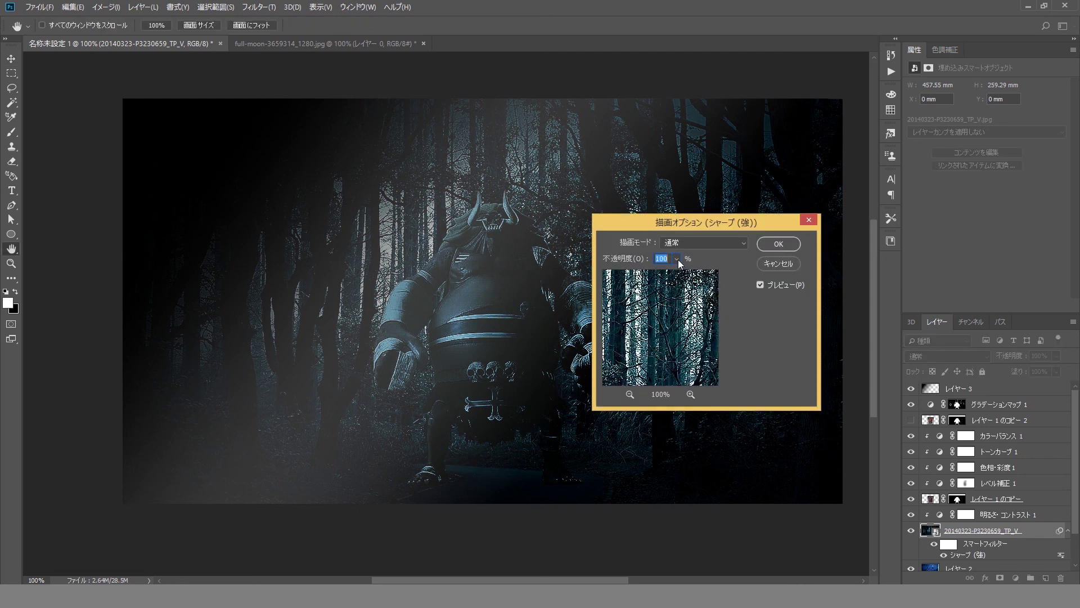
click(677, 258)
drag(677, 273, 655, 271)
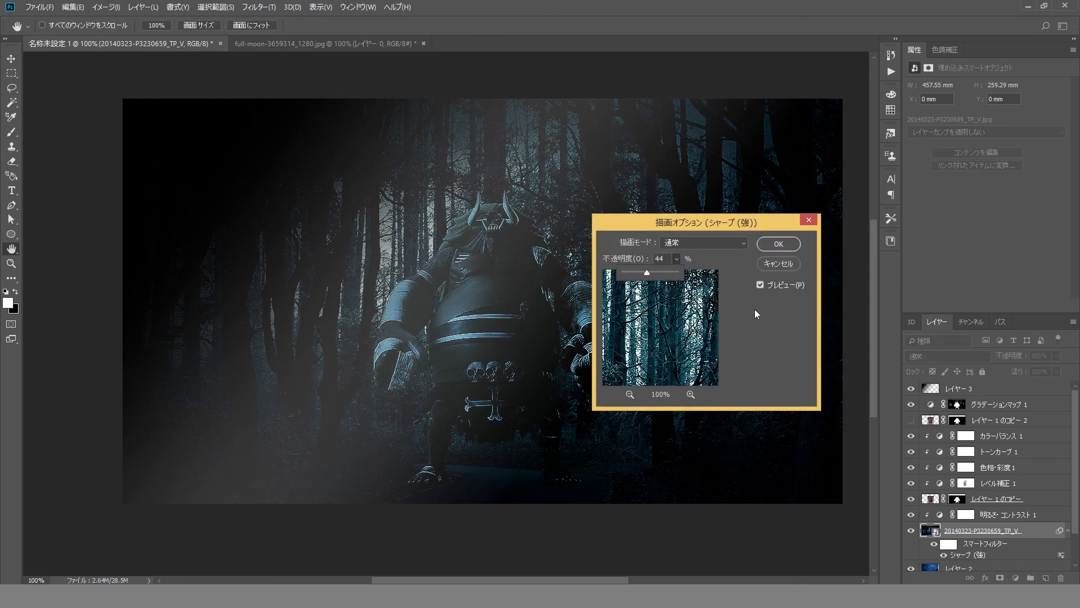
click(779, 244)
key(v)
click(477, 334)
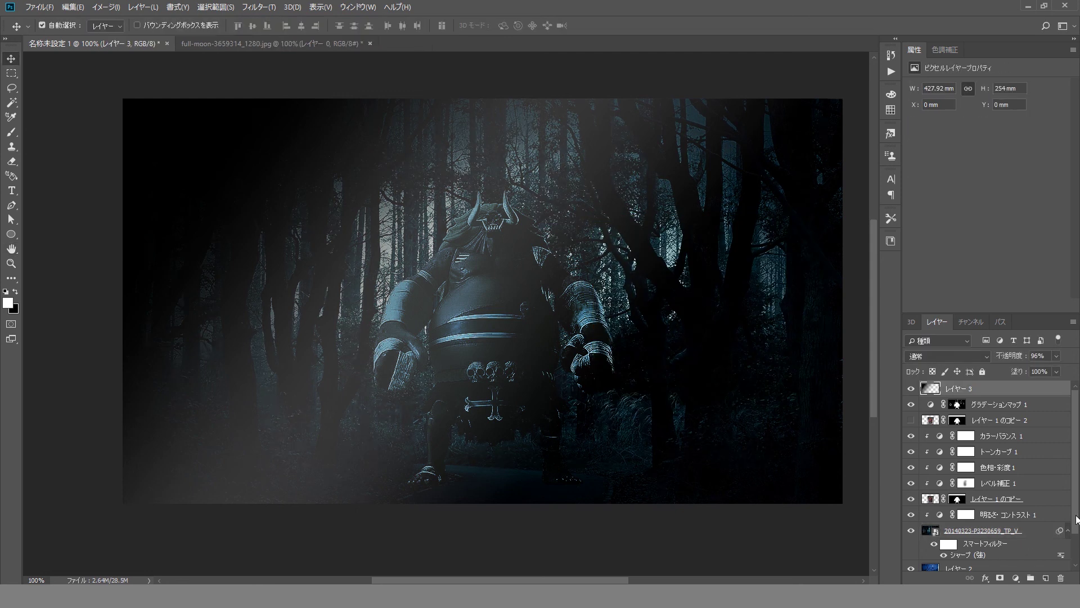
Move the moonlit sky layer 2 to the top and add a layer mask
scroll(1076, 519, down, 2)
drag(990, 532, 1011, 389)
scroll(1013, 417, up, 2)
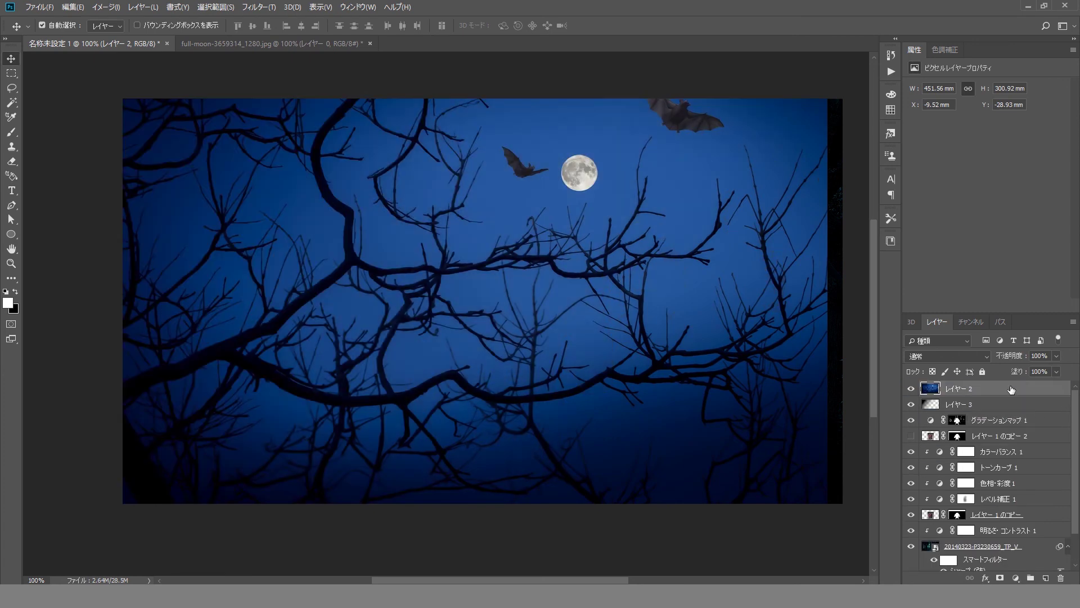
click(1001, 579)
Fade the sky layer's mask with a gradient and set its blend mode to Multiply
click(11, 278)
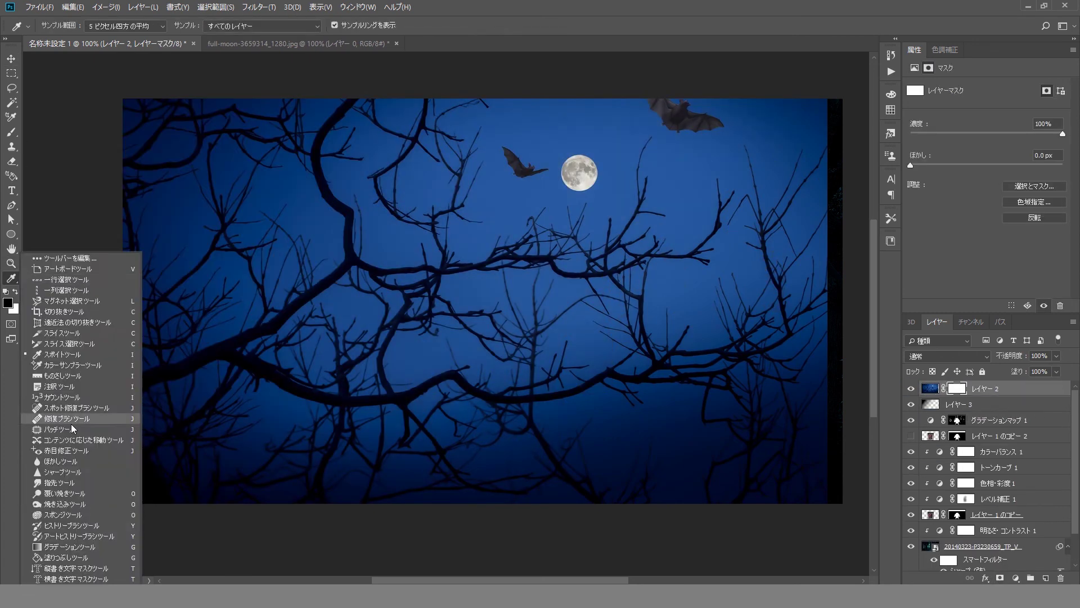
click(78, 525)
click(11, 278)
click(62, 547)
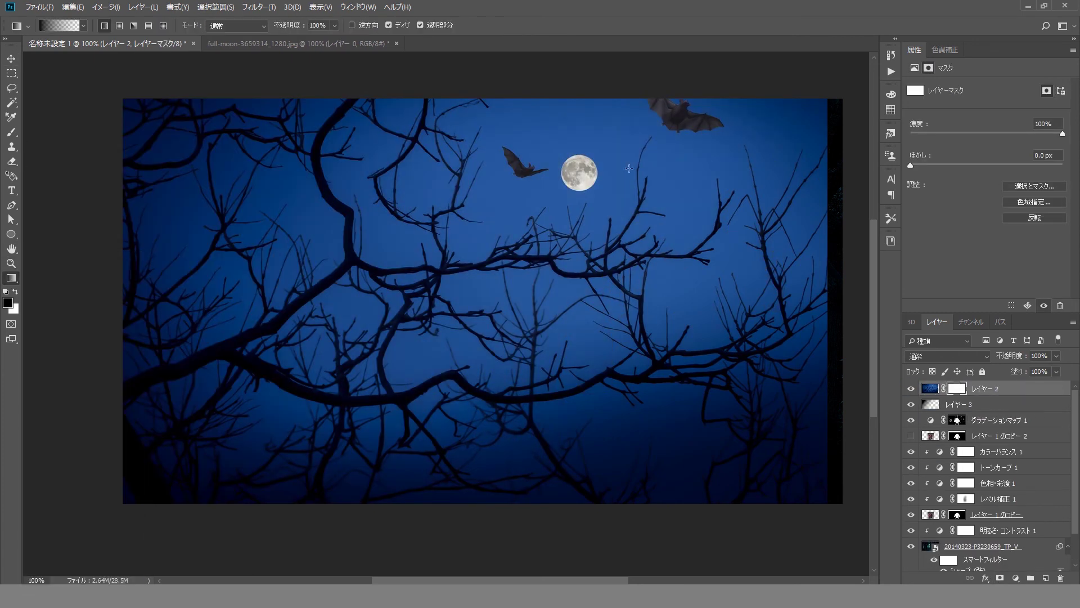
mouse_move(629, 169)
mouse_down()
mouse_move(615, 306)
mouse_move(709, 68)
mouse_up()
drag(613, 67, 613, 206)
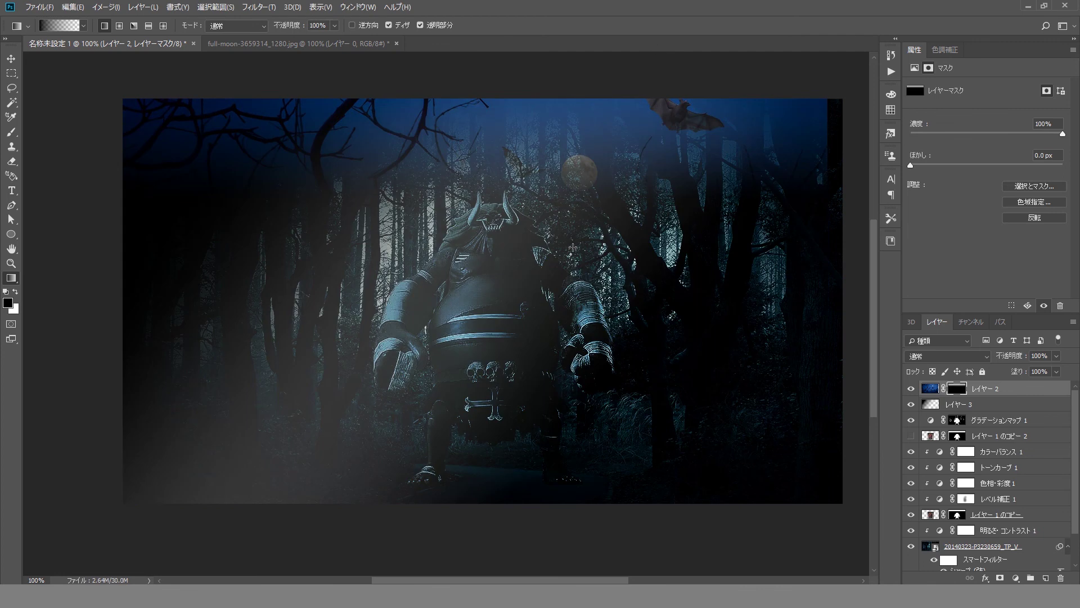
mouse_move(338, 394)
mouse_down()
mouse_move(709, 67)
mouse_move(237, 120)
mouse_up()
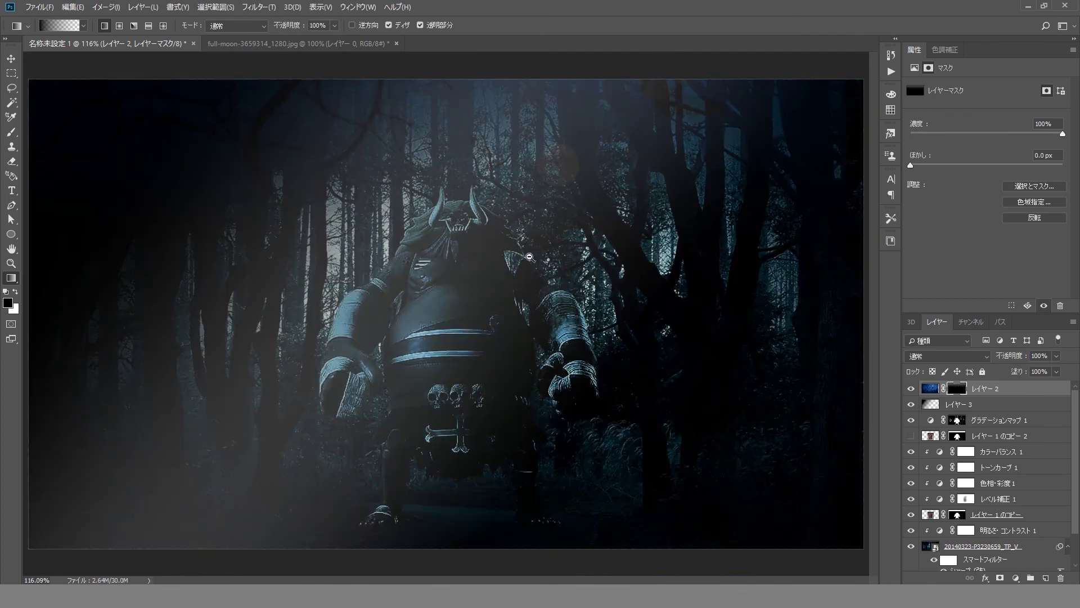
click(11, 58)
click(947, 356)
Set レイヤー 2 to Multiply and redraw its mask with a black-to-white gradient to darken the upper sky
click(928, 86)
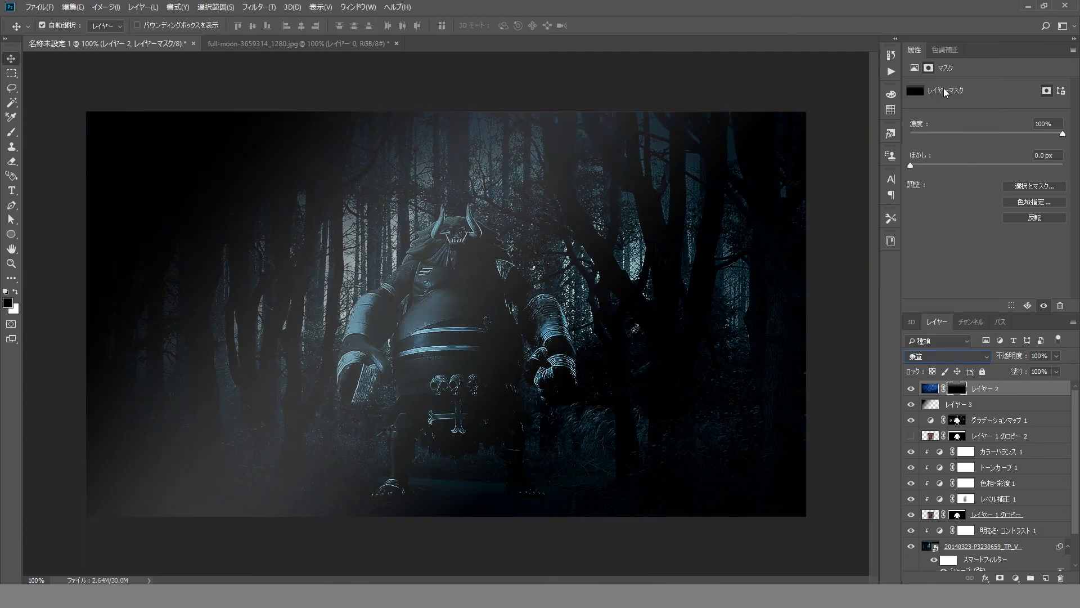
key(g)
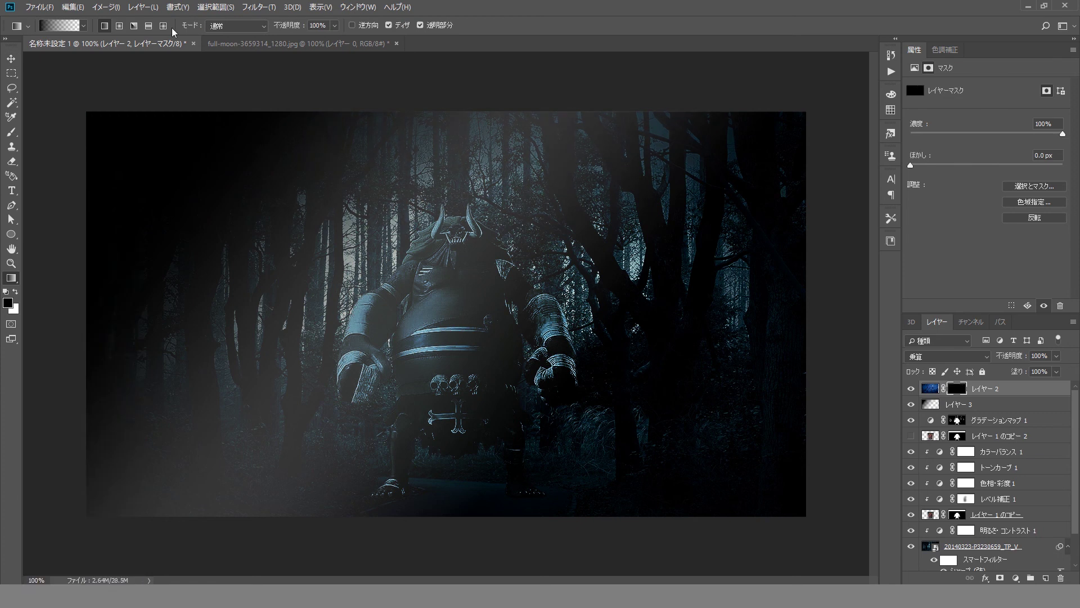
click(83, 26)
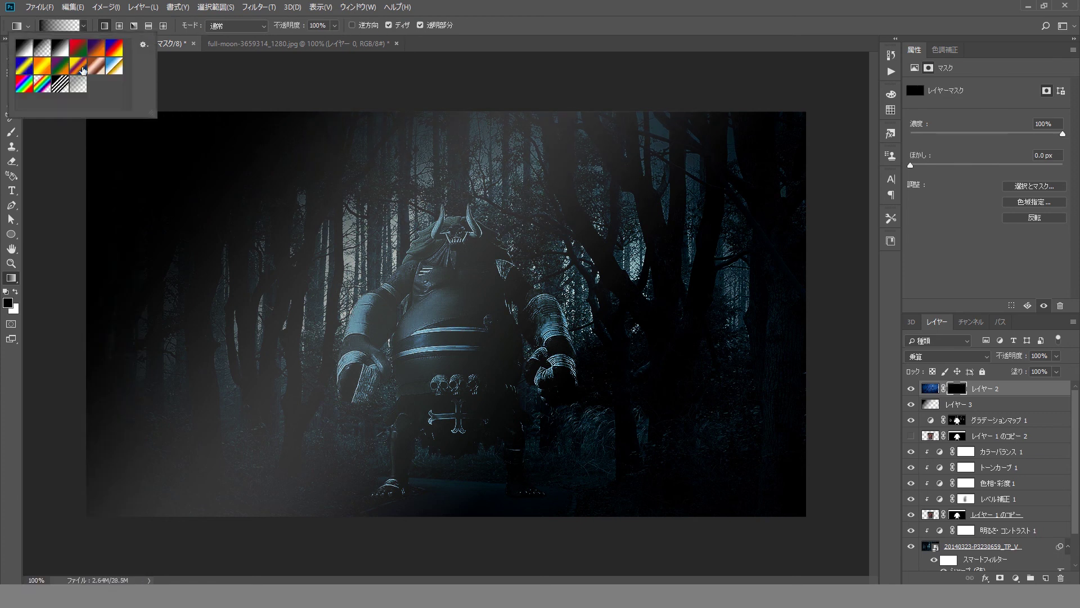
double_click(27, 52)
mouse_move(393, 450)
mouse_down()
mouse_move(540, 356)
mouse_move(608, 367)
mouse_up()
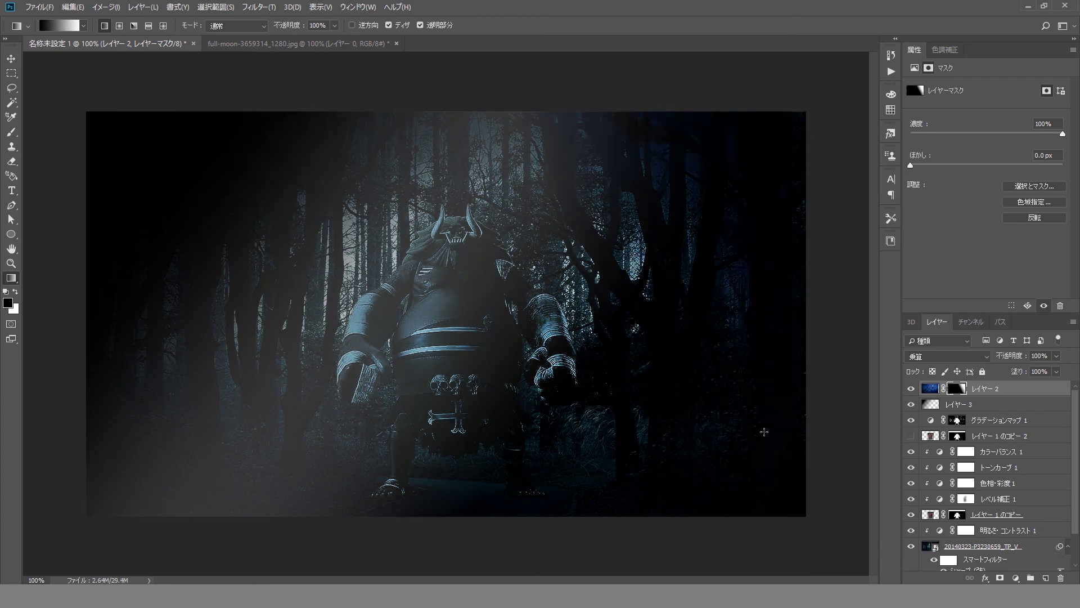
drag(725, 435, 544, 243)
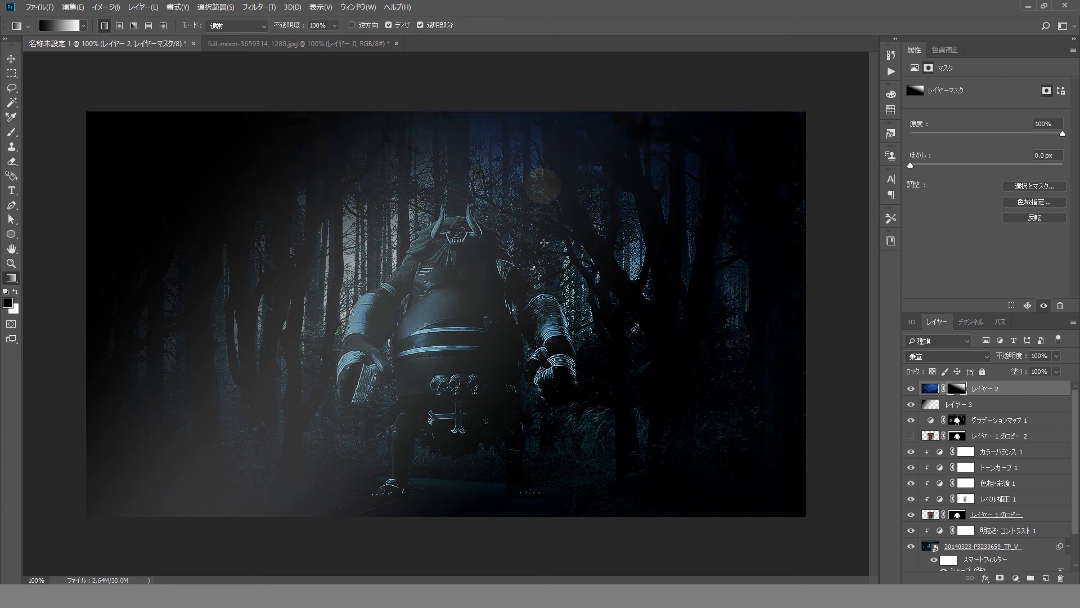
Set the brush opacity to 90%, then go back to the Move tool
click(12, 132)
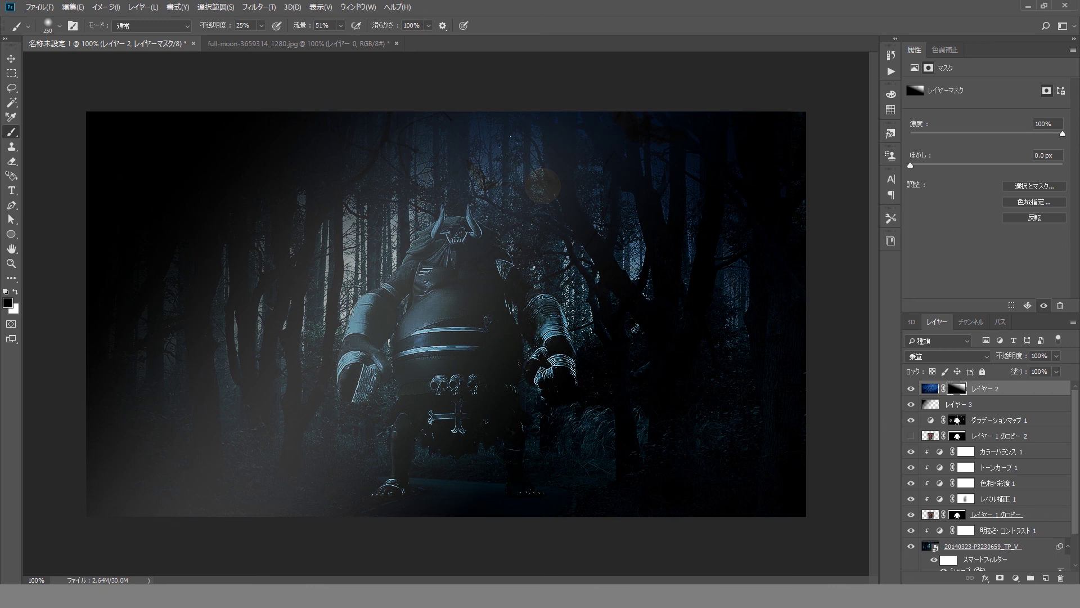
drag(266, 29, 300, 40)
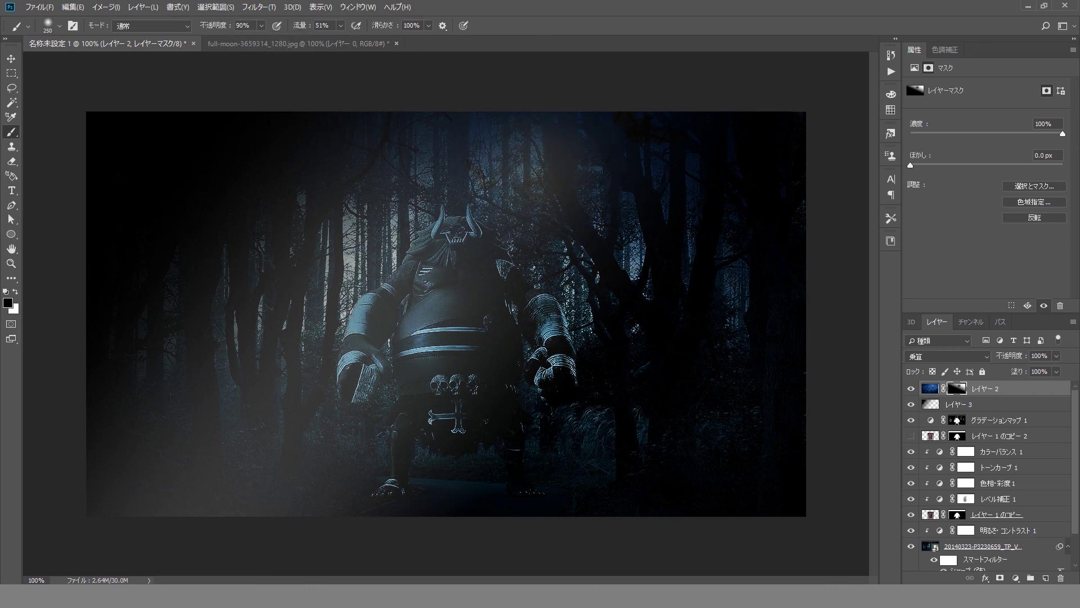
click(11, 59)
scroll(968, 479, down, 2)
alt+click(911, 563)
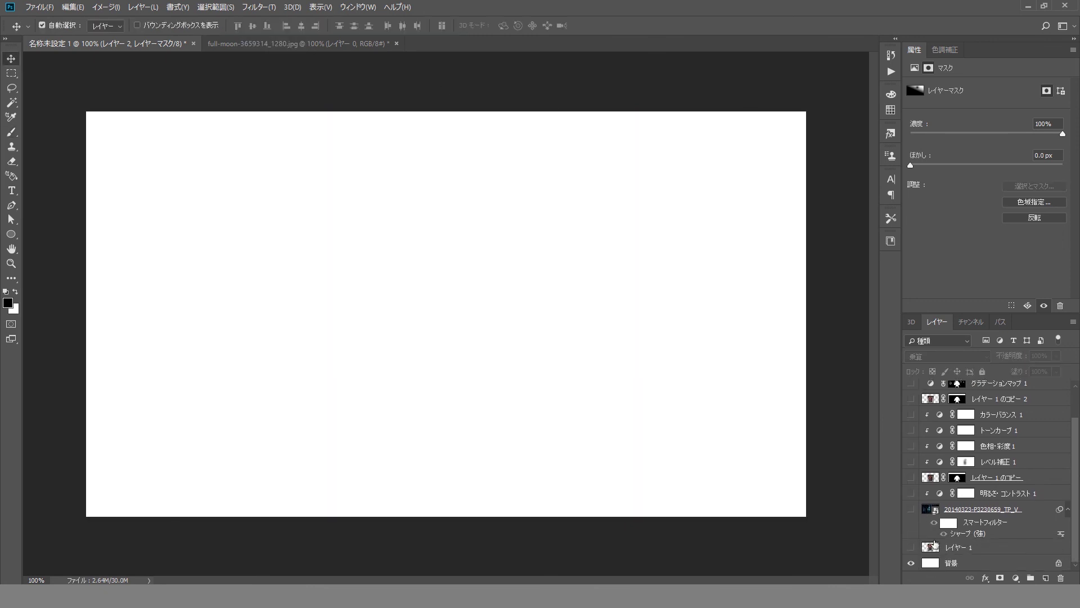
click(911, 509)
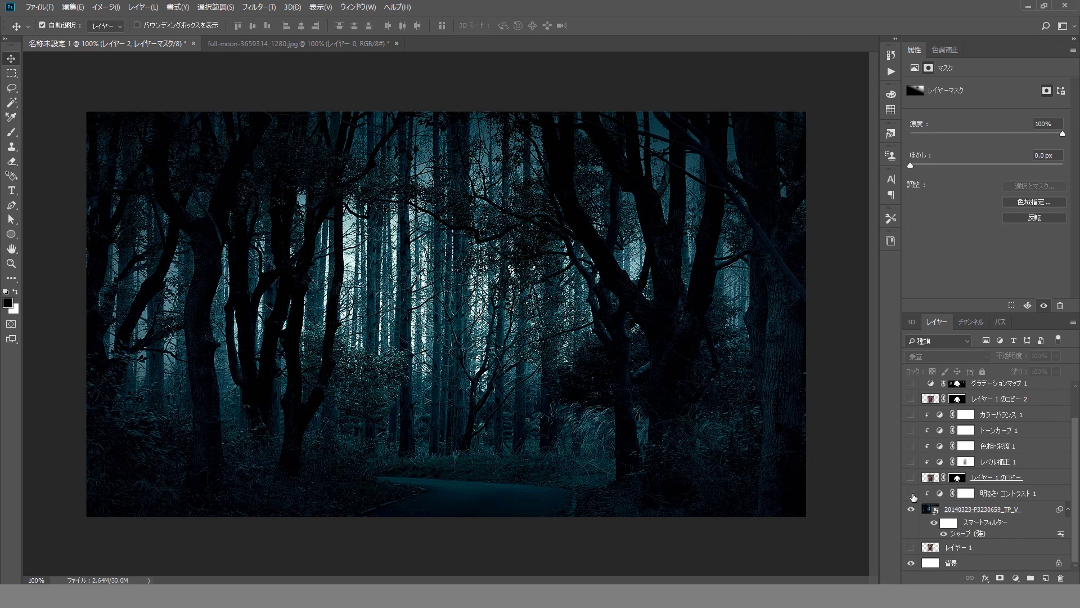
click(912, 493)
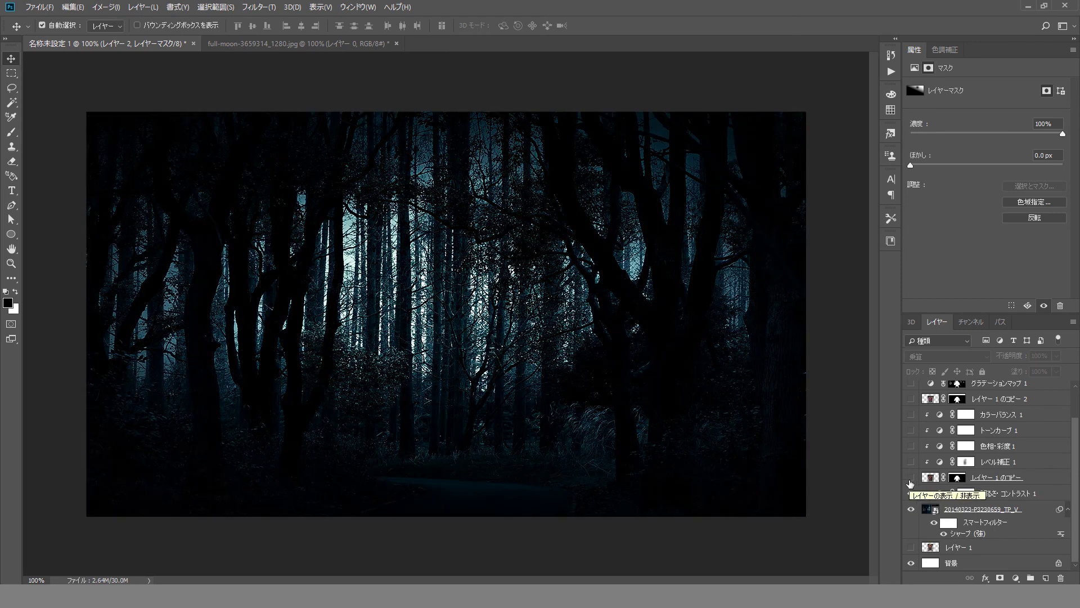
click(911, 478)
click(911, 462)
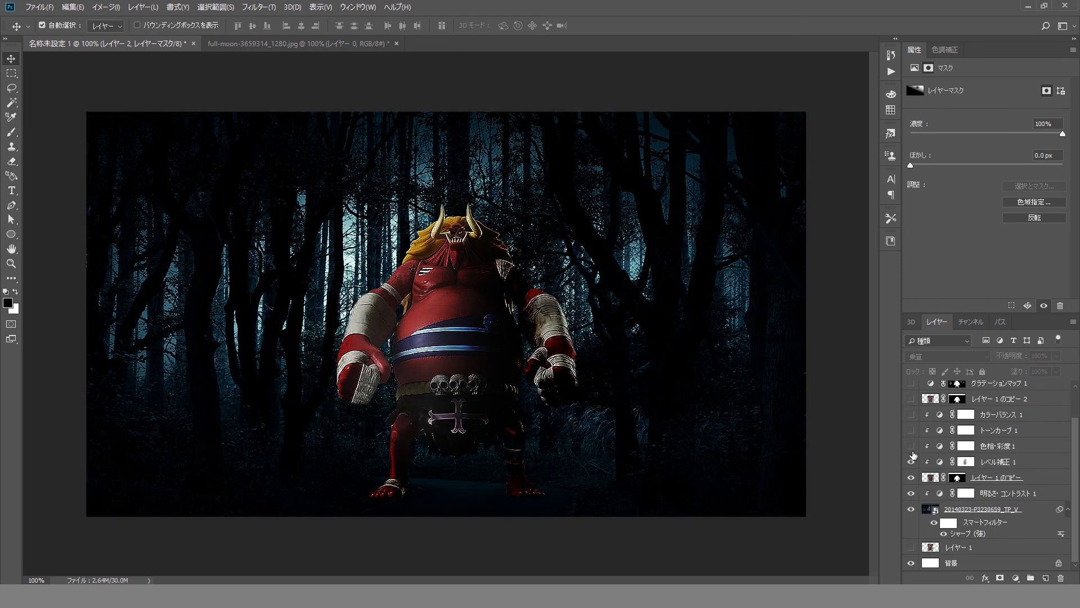
click(911, 446)
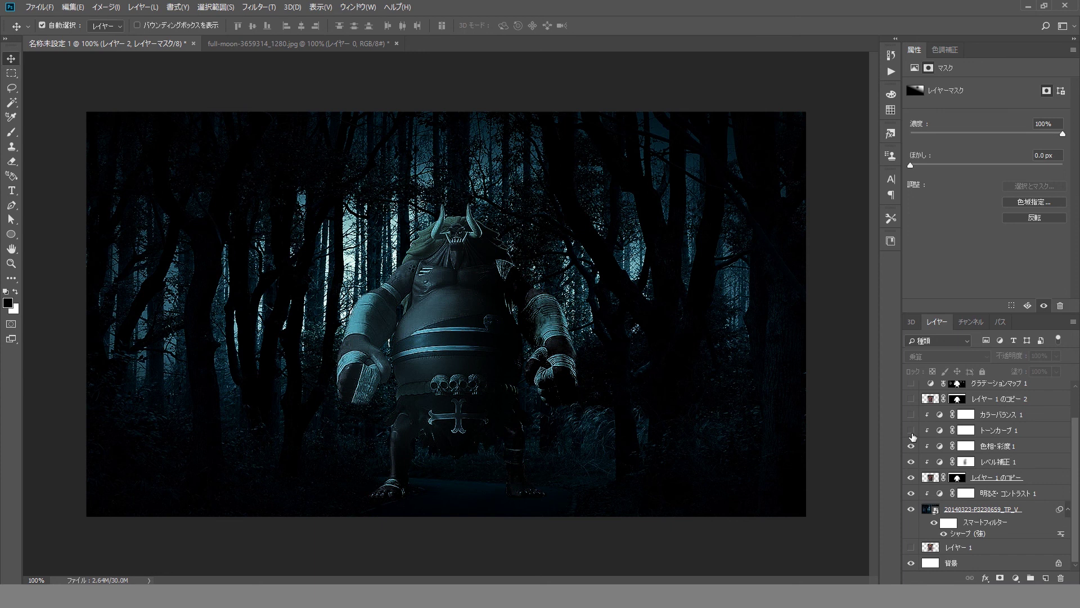
click(911, 430)
scroll(912, 416, up, 2)
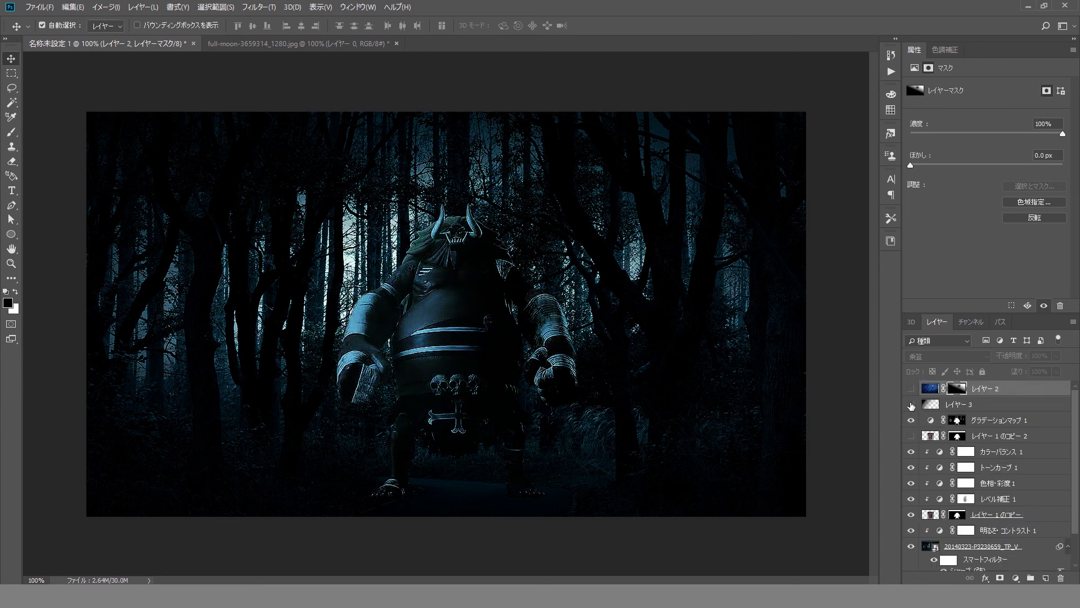
click(911, 404)
click(911, 389)
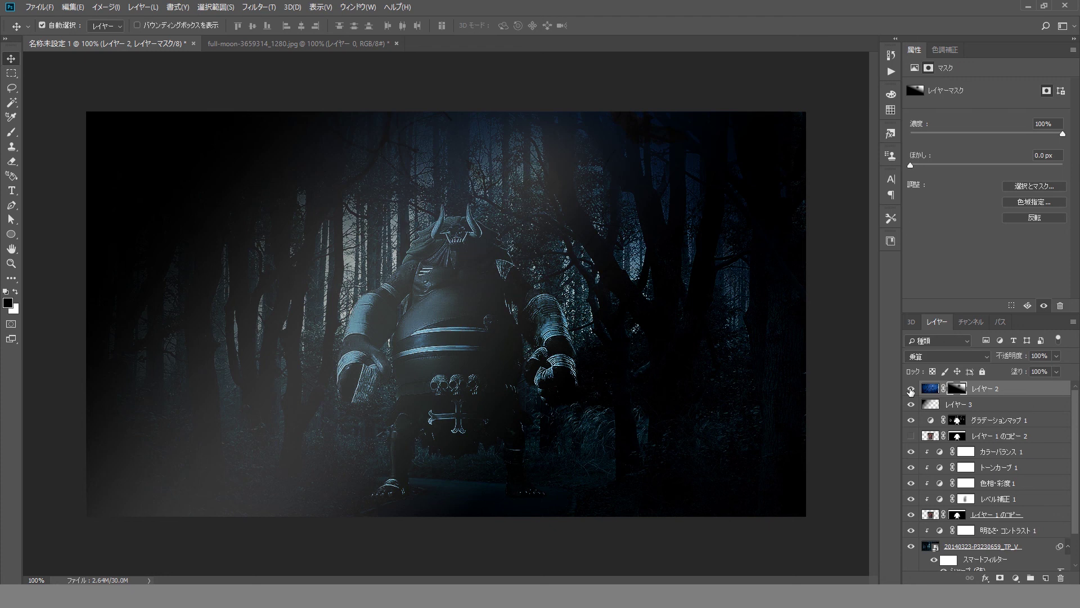